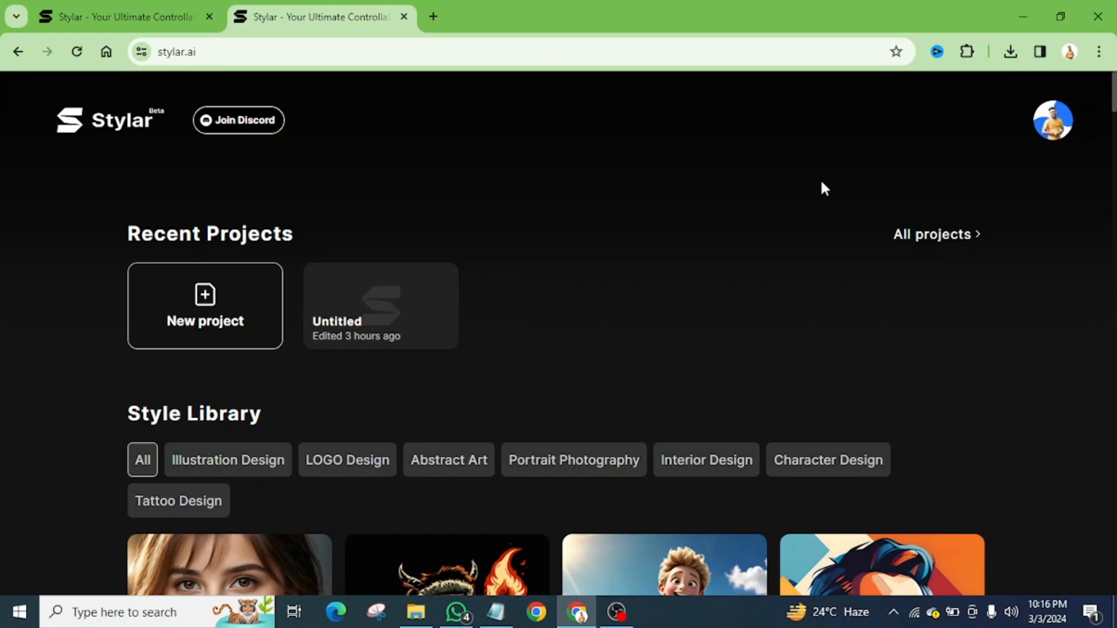
Step: Browse the Style Library on the home page to examine the available art styles
scroll(1038, 230, down, 4)
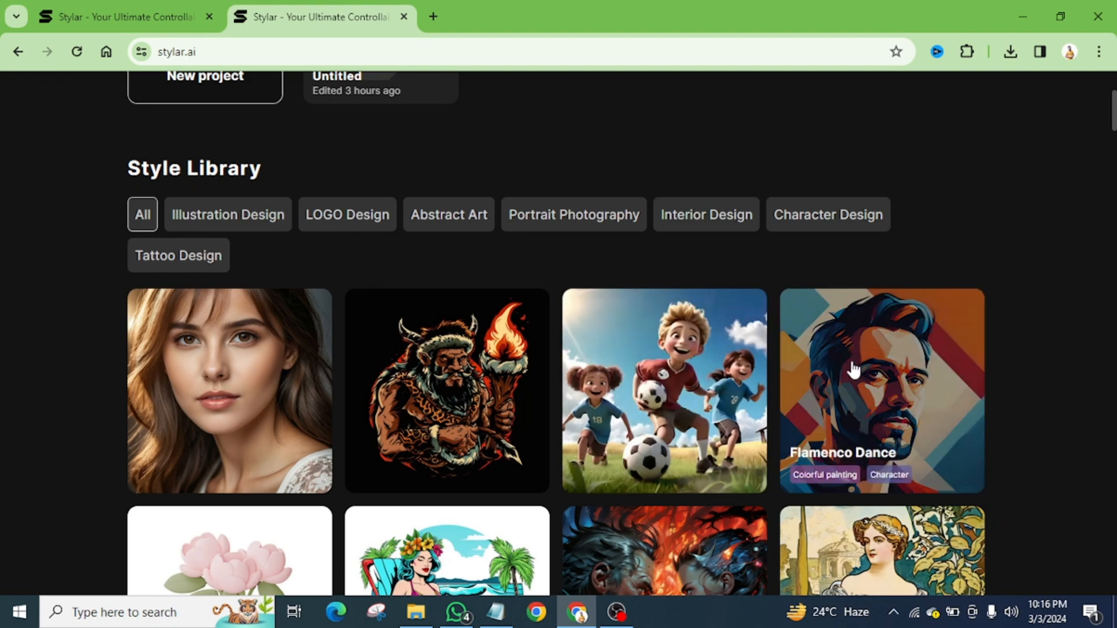
scroll(854, 369, down, 4)
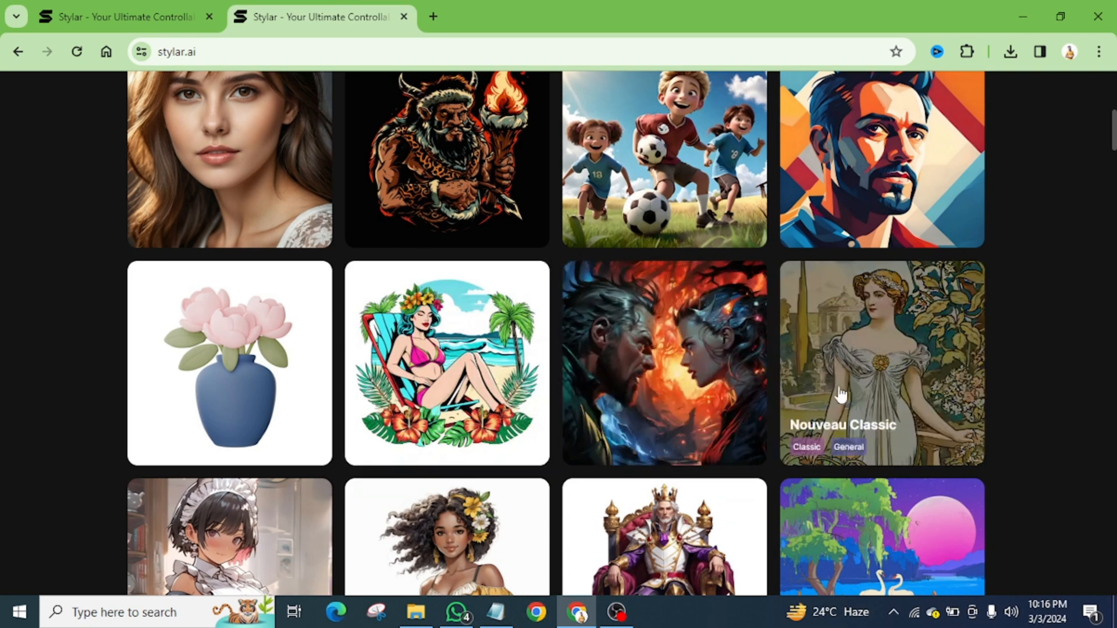
scroll(859, 391, down, 4)
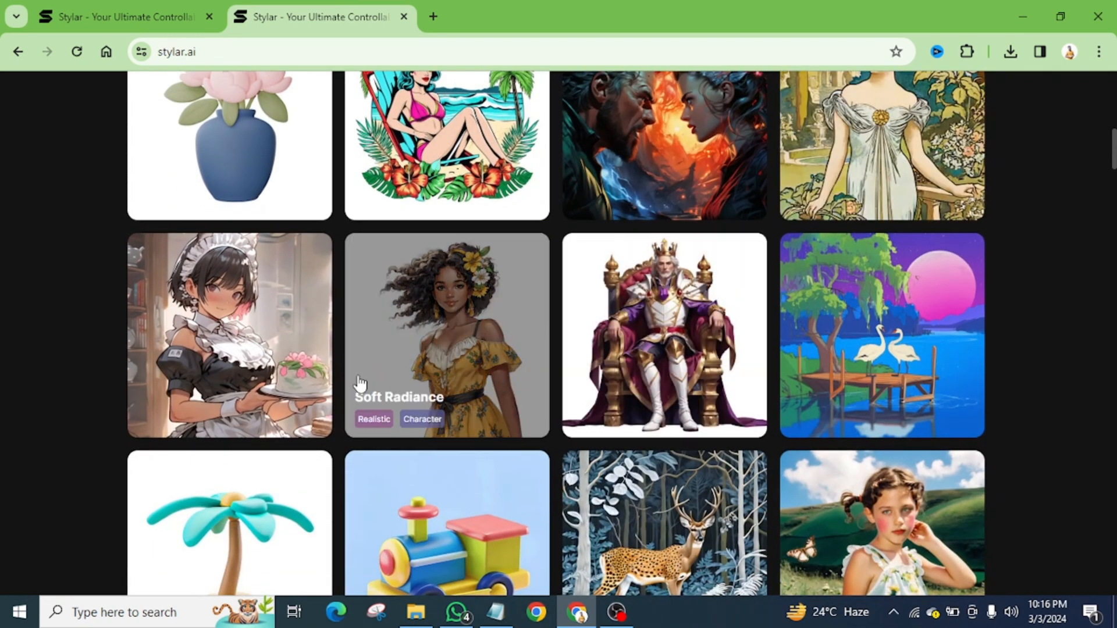
scroll(262, 378, down, 3)
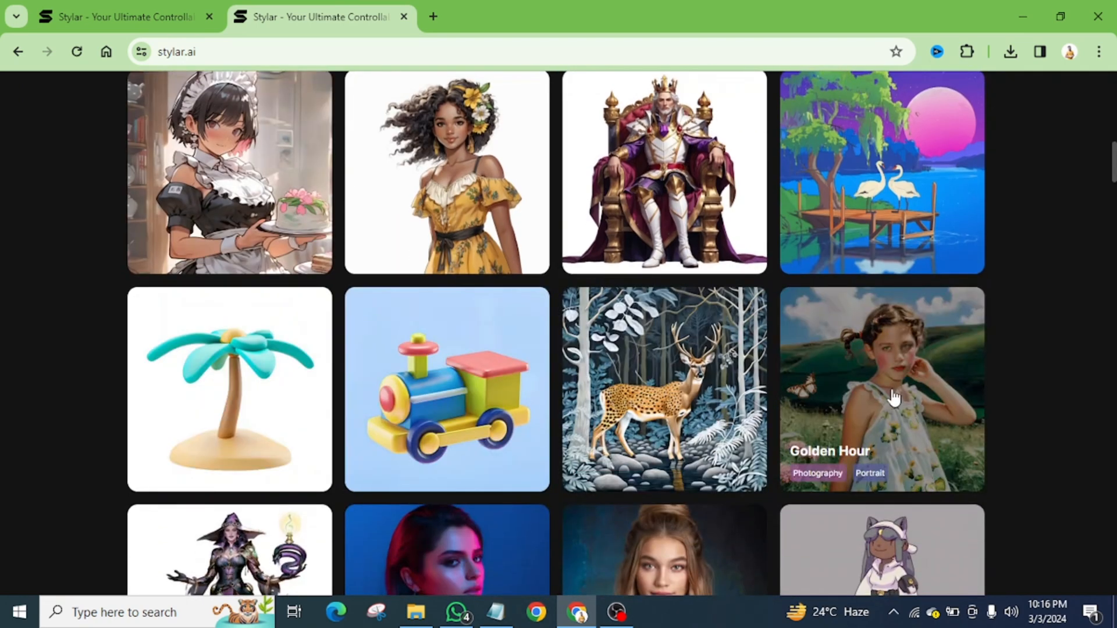
scroll(892, 399, down, 4)
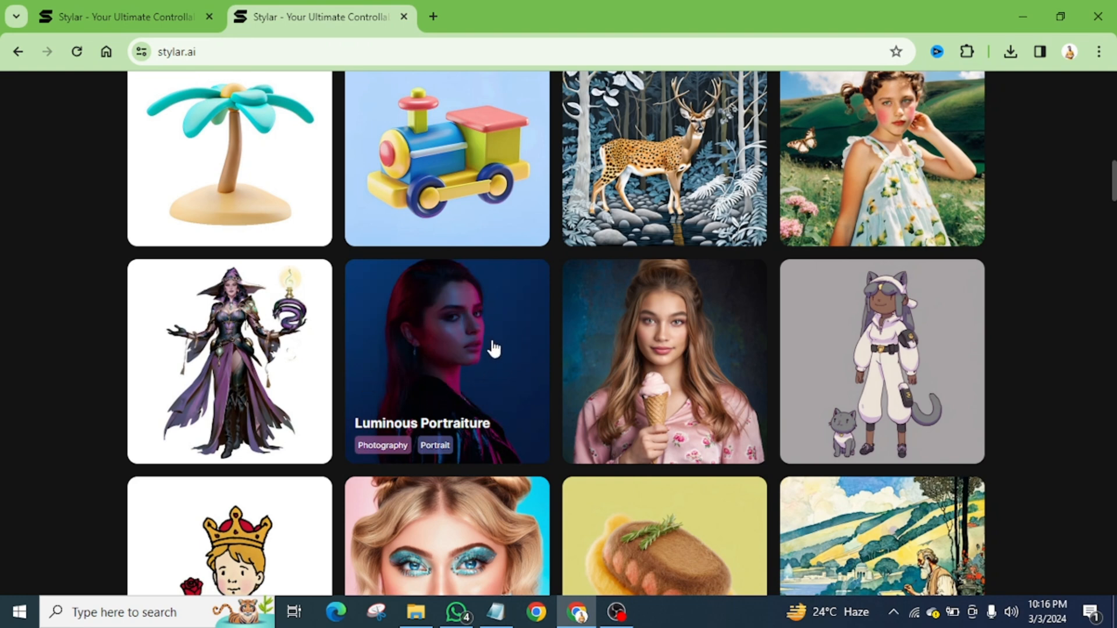
click(549, 442)
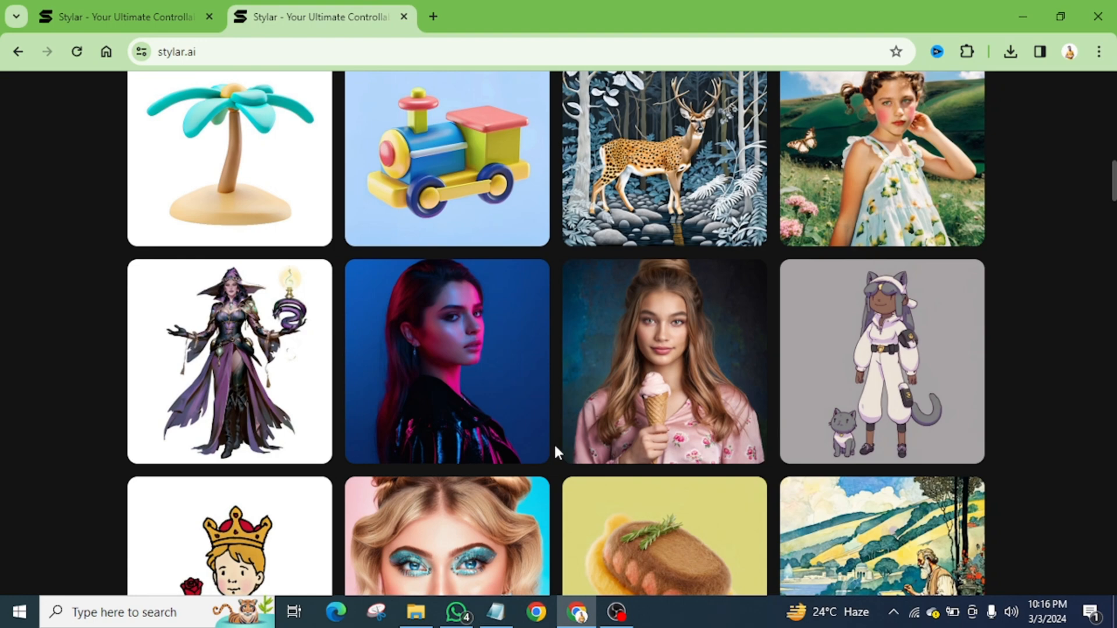
scroll(706, 385, down, 6)
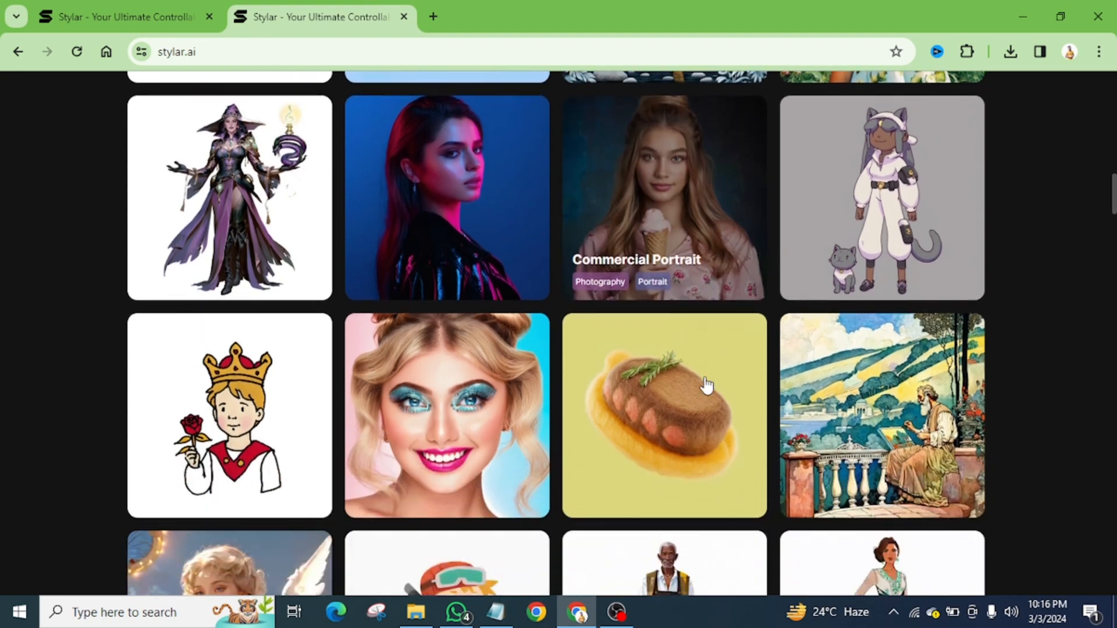
scroll(308, 399, down, 3)
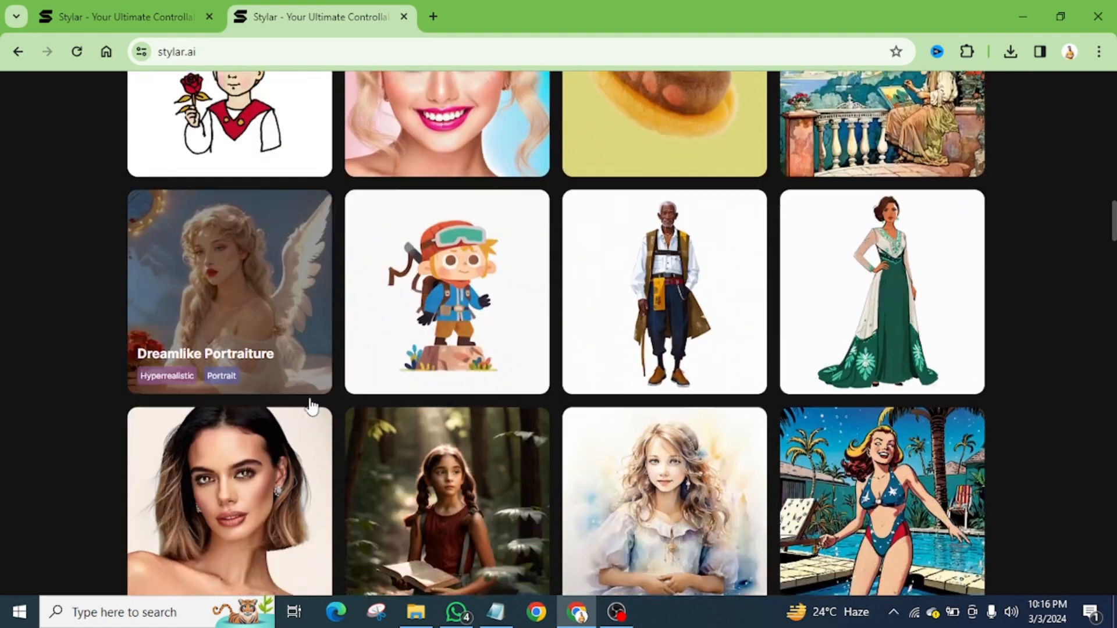
scroll(785, 429, down, 1)
scroll(785, 428, down, 3)
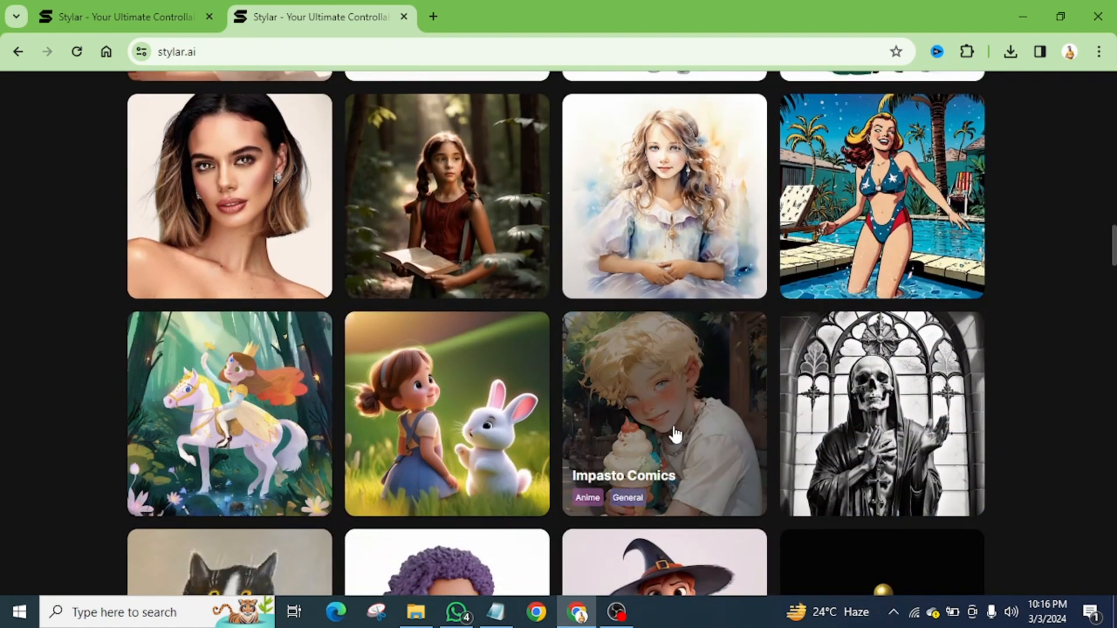
scroll(675, 433, down, 4)
scroll(675, 433, down, 3)
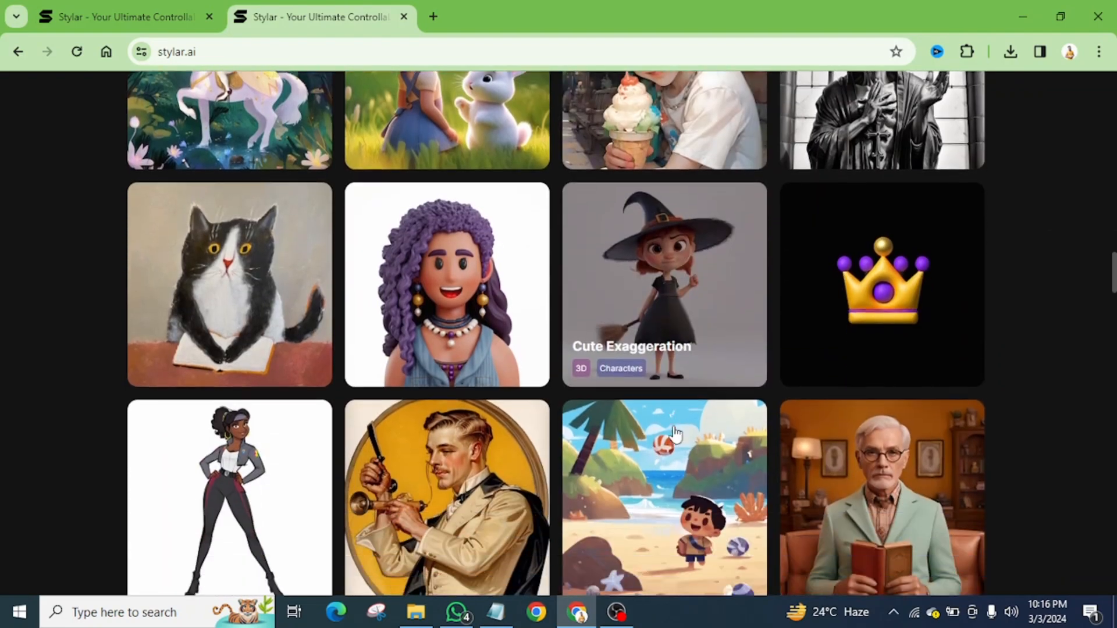
scroll(675, 433, up, 20)
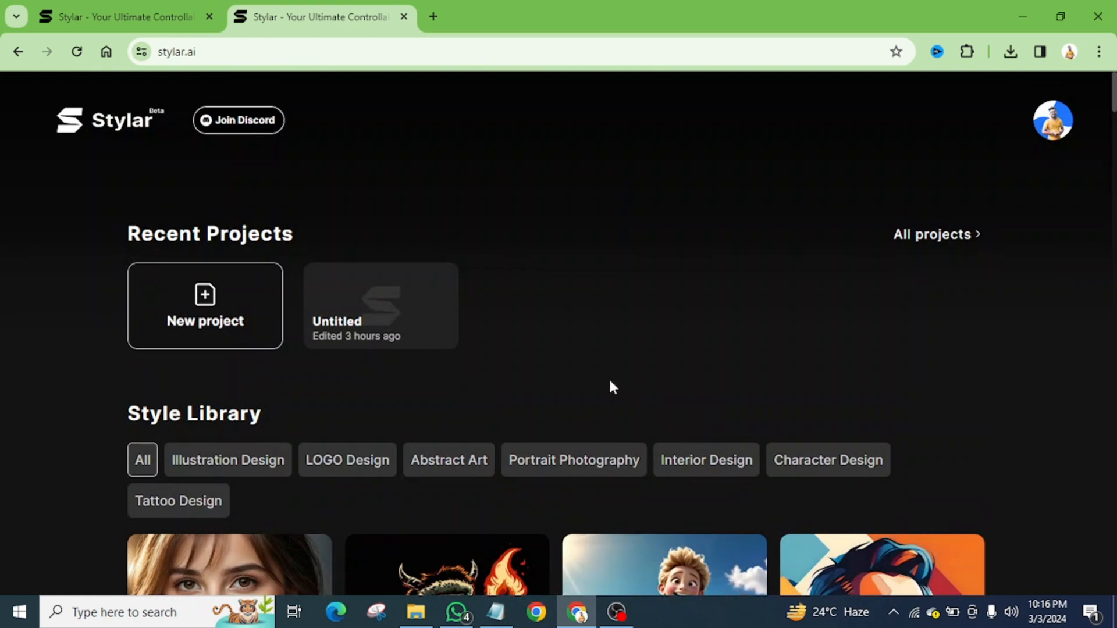
Step: Create a new project and enter the owner's first name as the project name
click(202, 301)
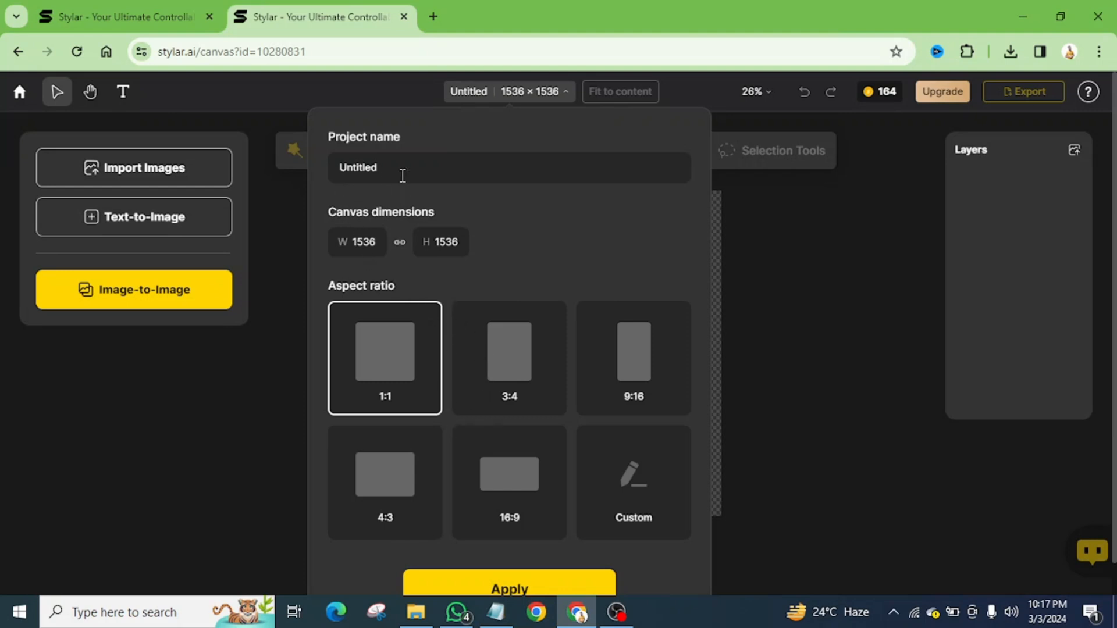
drag(402, 175, 318, 164)
text(Sahed)
scroll(464, 351, down, 1)
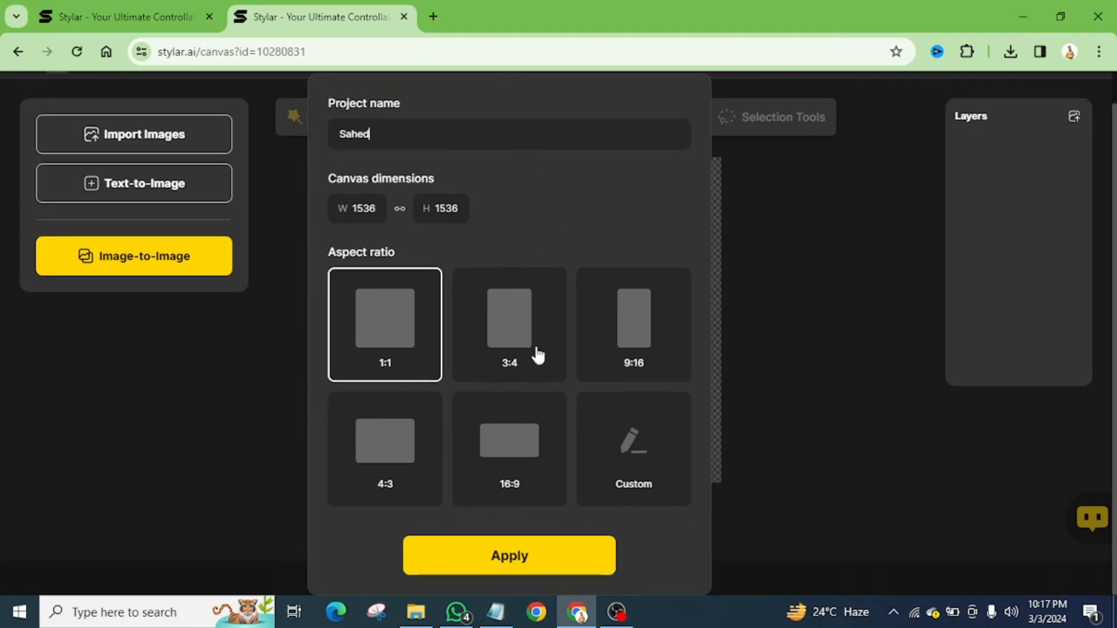
Step: Try the 3:4, 9:16, 4:3 and 16:9 canvas ratios, and apply the project settings with the 1:1 ratio
click(518, 344)
click(631, 339)
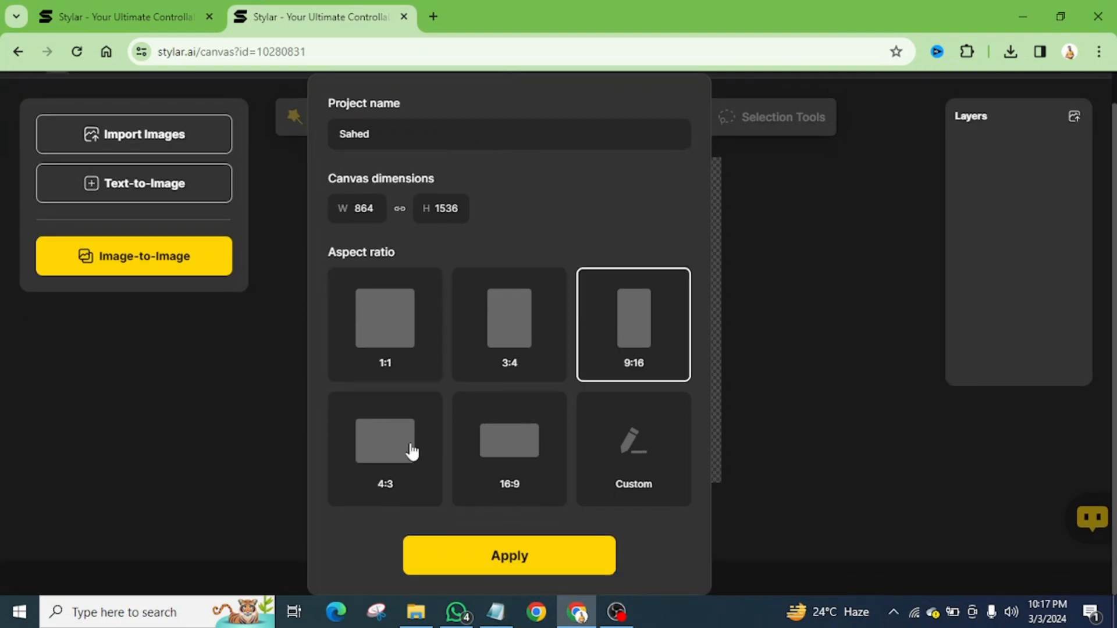
click(392, 463)
click(524, 459)
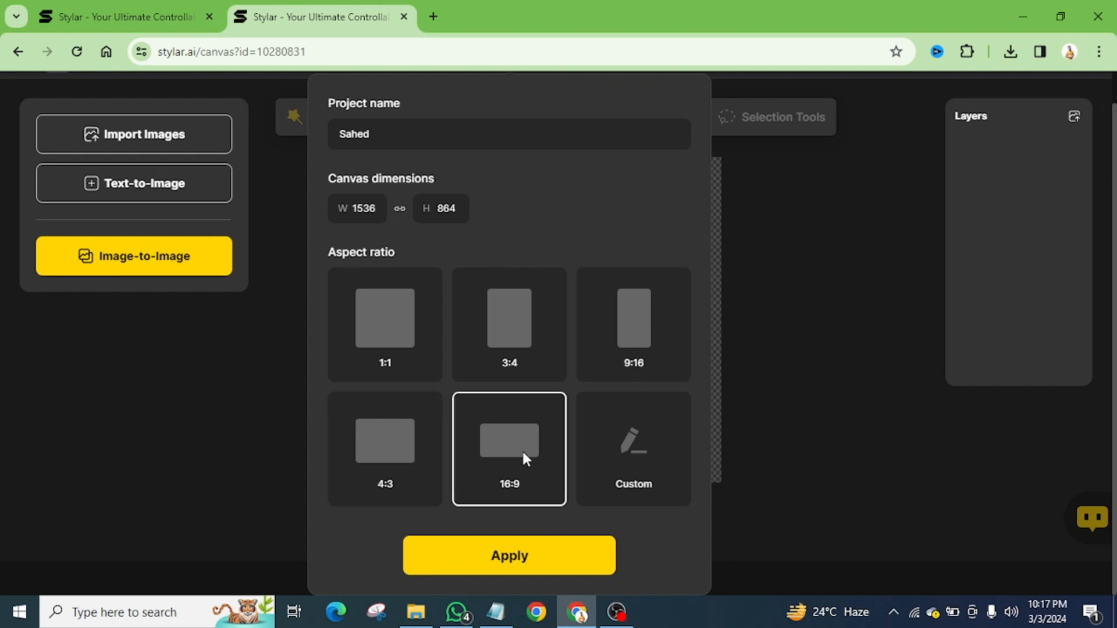
click(386, 342)
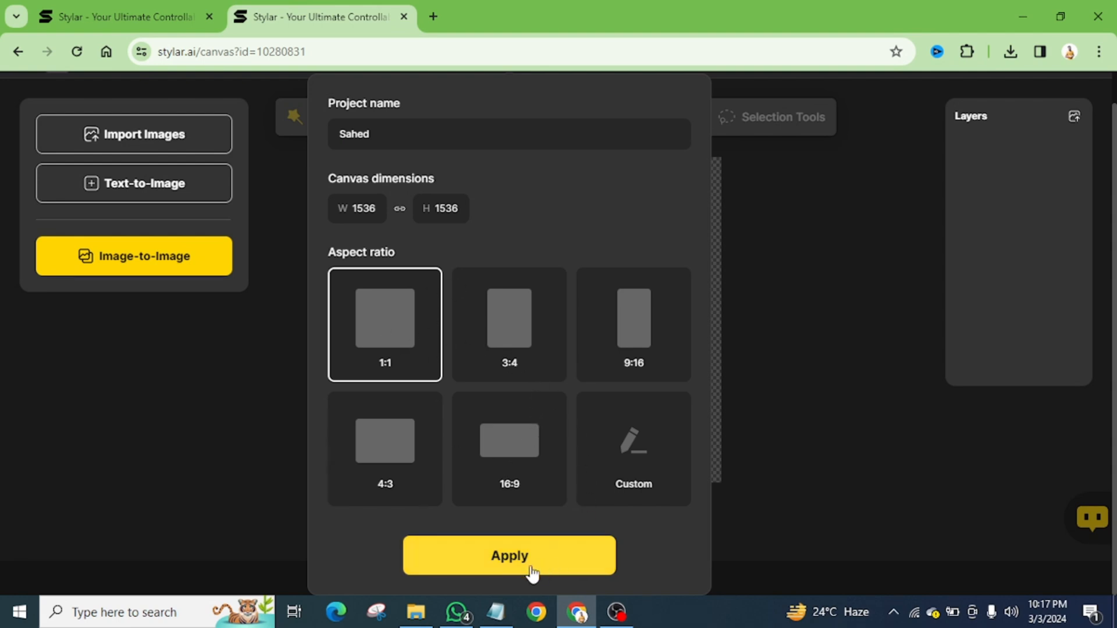
click(512, 567)
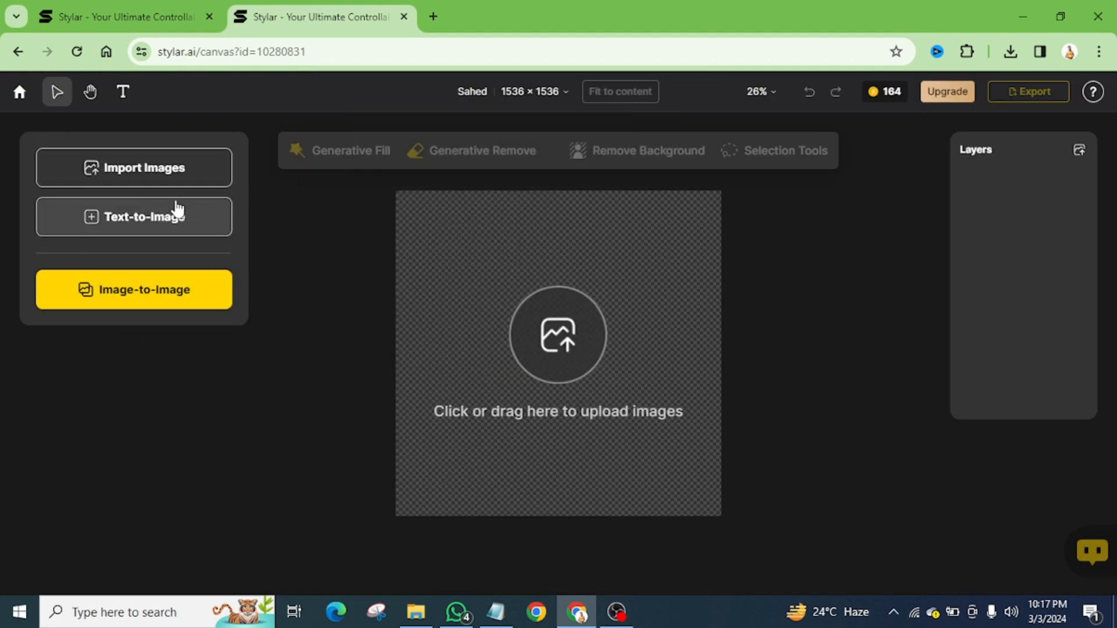
Step: Upload the 1024x1024 JPG portrait of the man in the yellow shirt from the Downloads folder onto the canvas
click(564, 346)
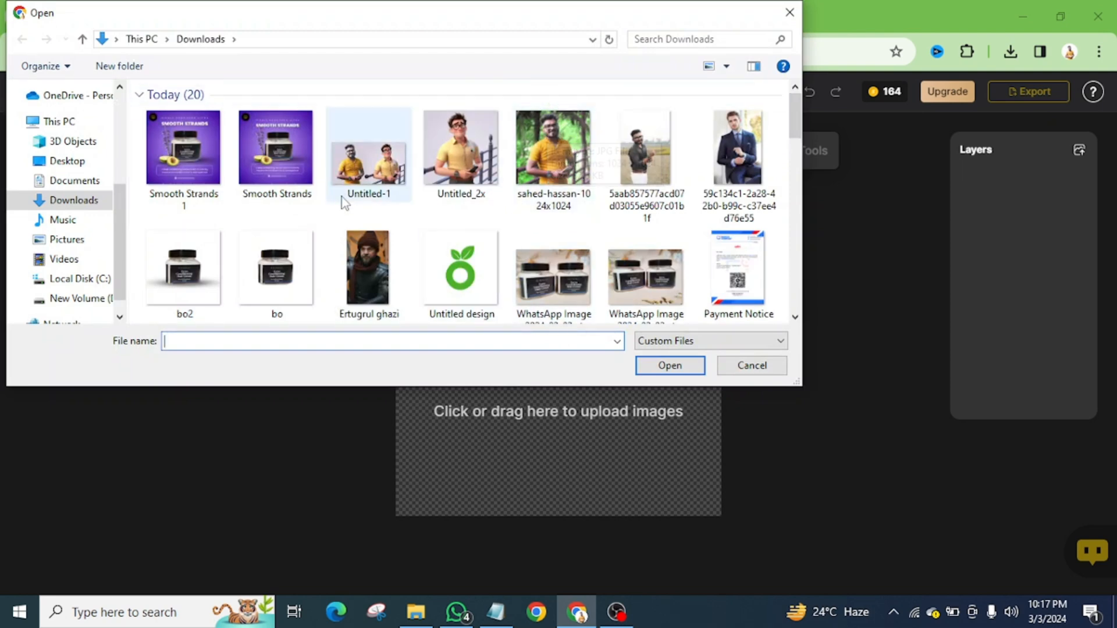
click(560, 135)
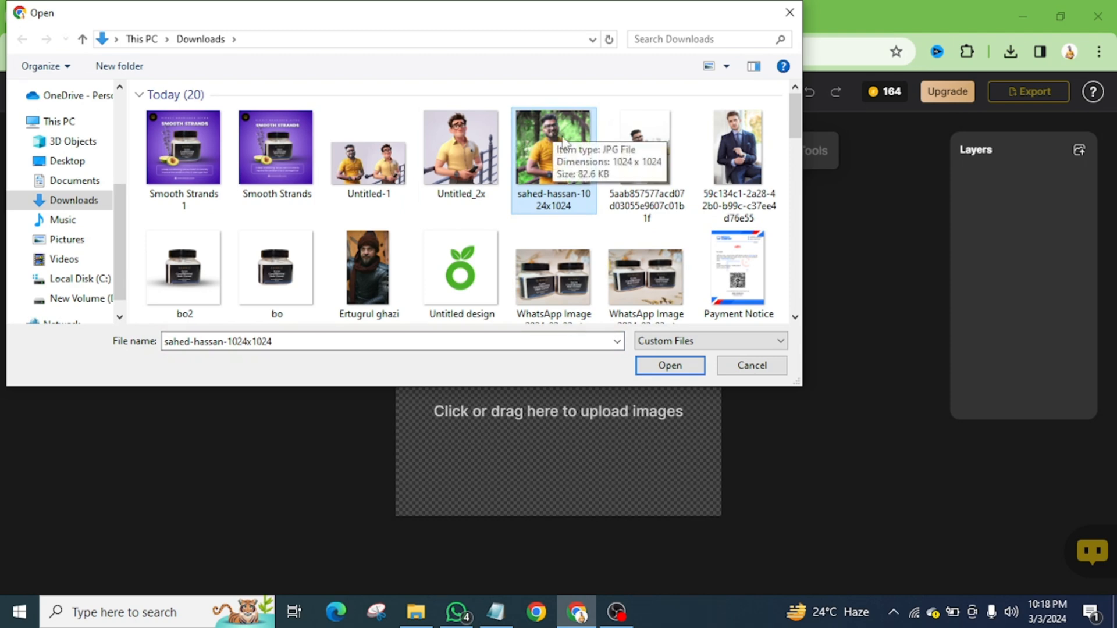
click(670, 366)
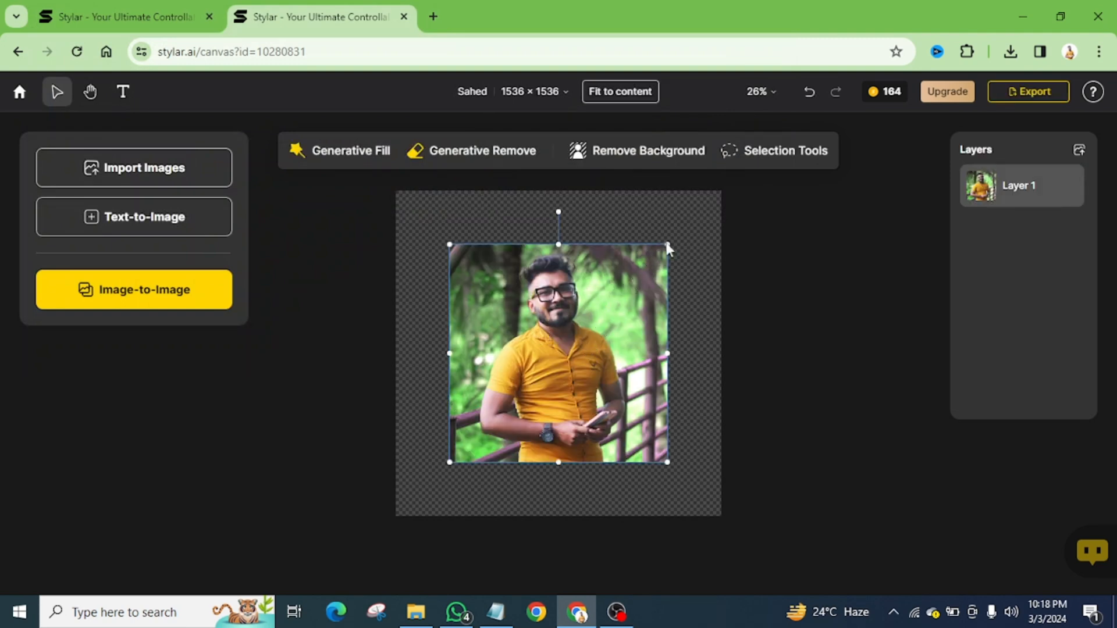
Step: Enlarge the portrait layer towards two opposite corners until it fills the whole square canvas, and keep it selected
drag(668, 244, 721, 192)
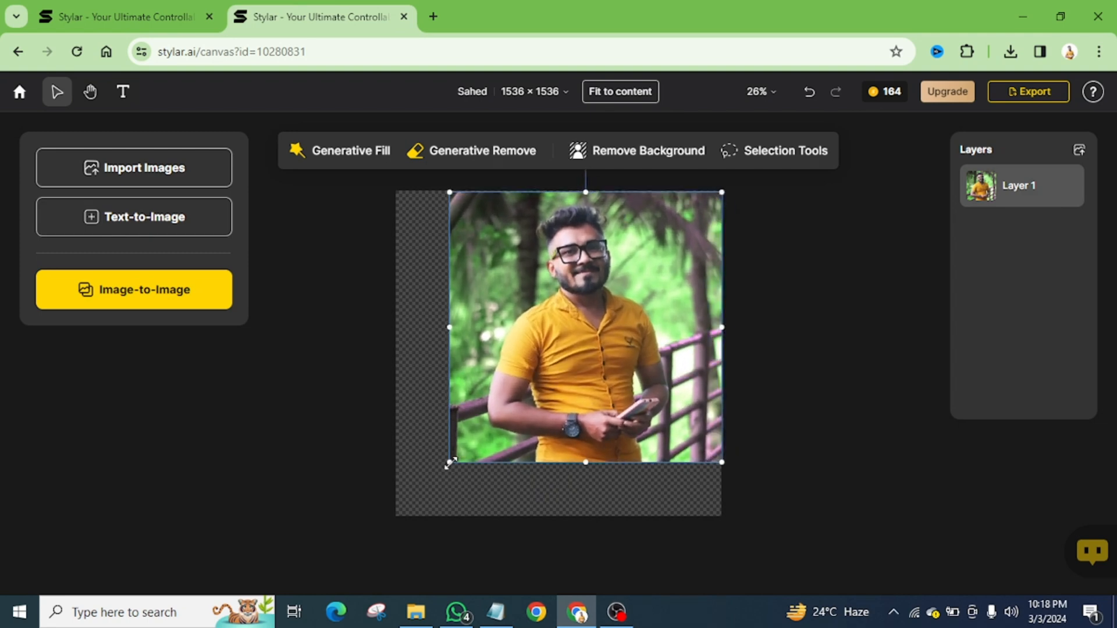
drag(451, 463, 398, 517)
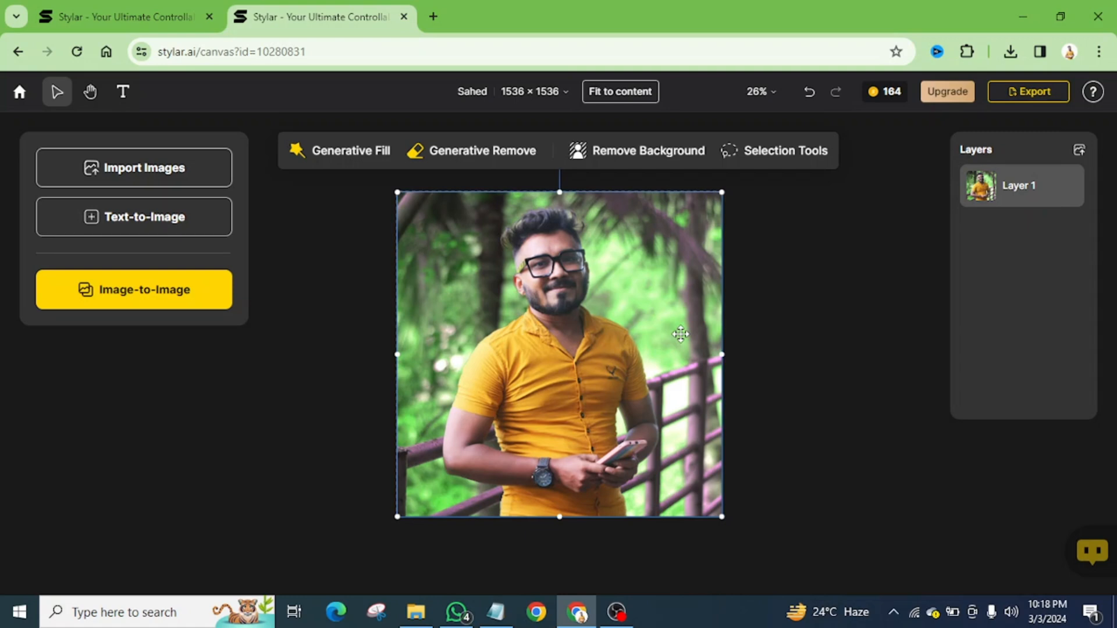
click(754, 298)
click(515, 274)
mouse_move(895, 99)
Step: Set up an Image-to-Image conversion of the portrait with the Cute Exaggeration style
click(135, 292)
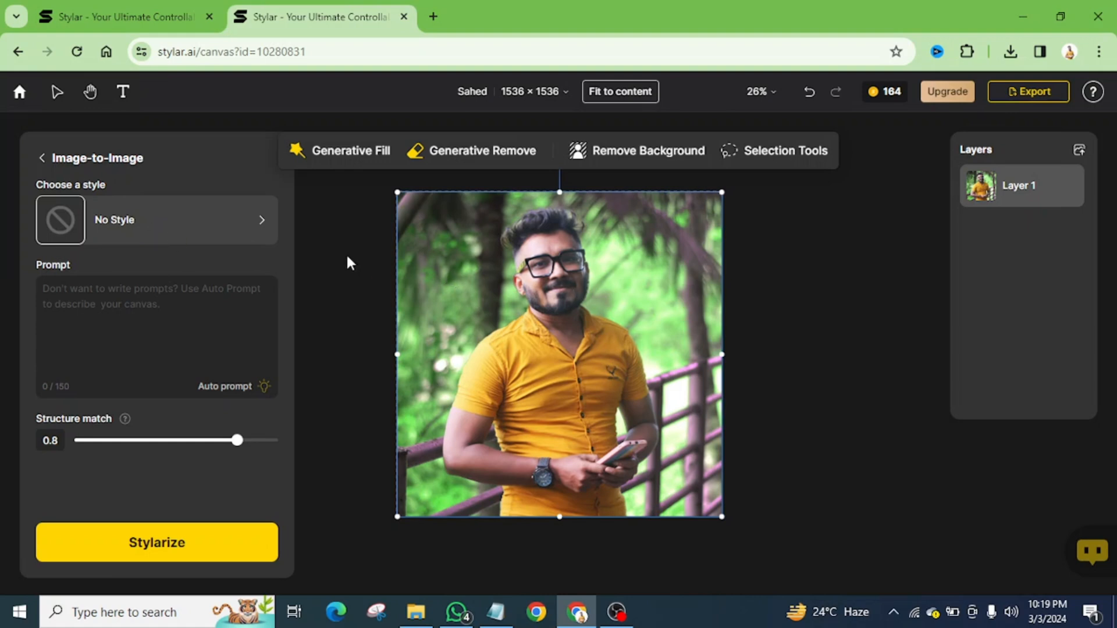
click(126, 230)
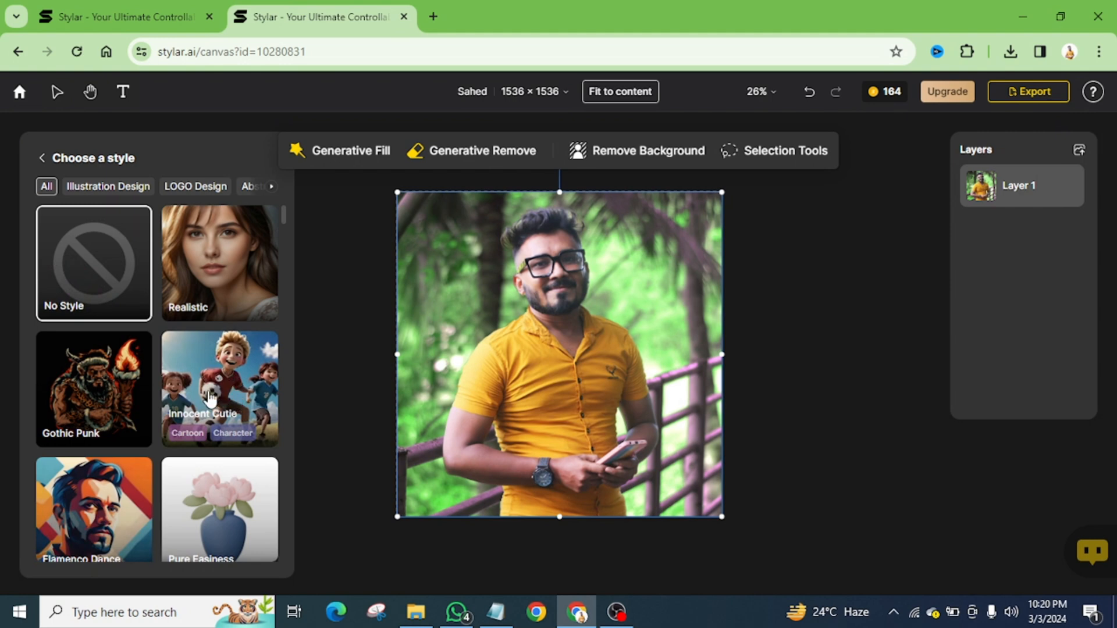
scroll(211, 399, down, 6)
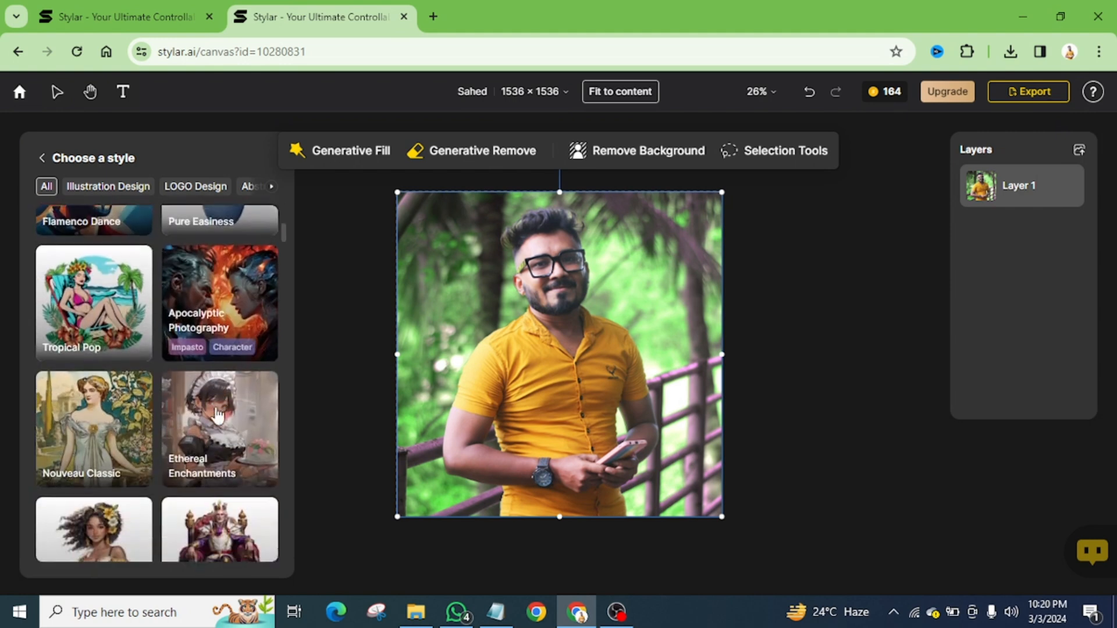
scroll(217, 415, down, 8)
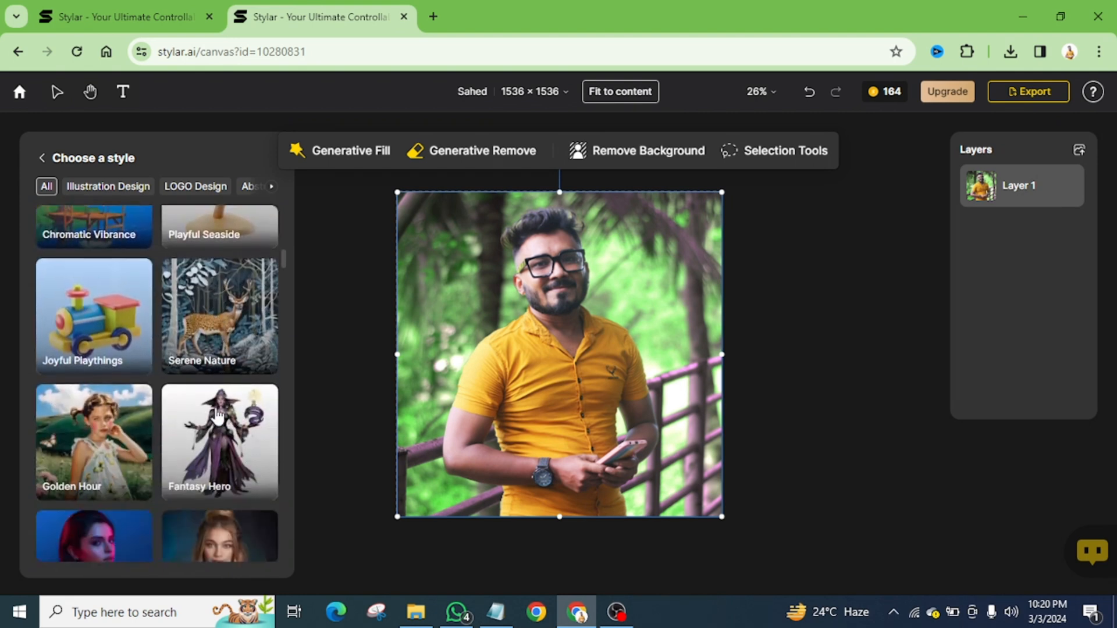
scroll(217, 416, down, 6)
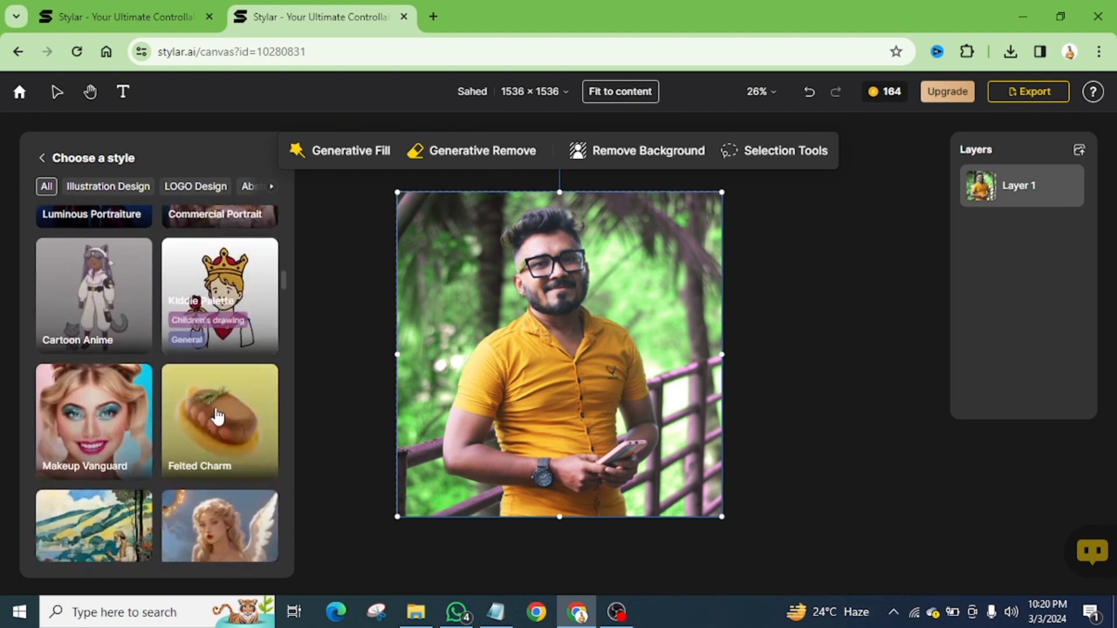
scroll(217, 415, down, 5)
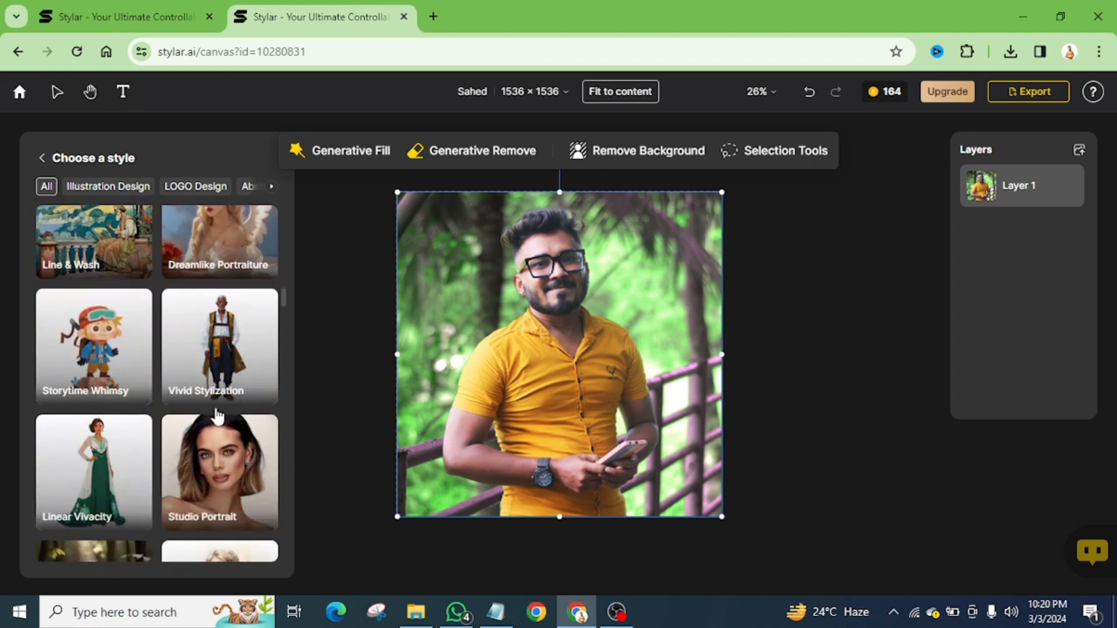
scroll(217, 416, down, 4)
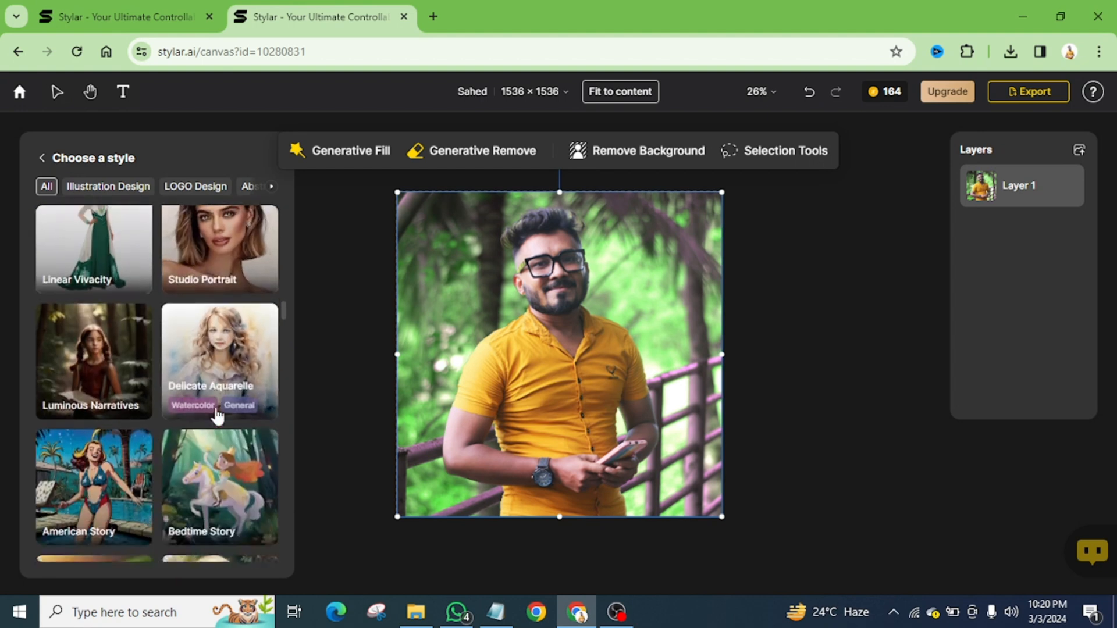
scroll(217, 415, down, 4)
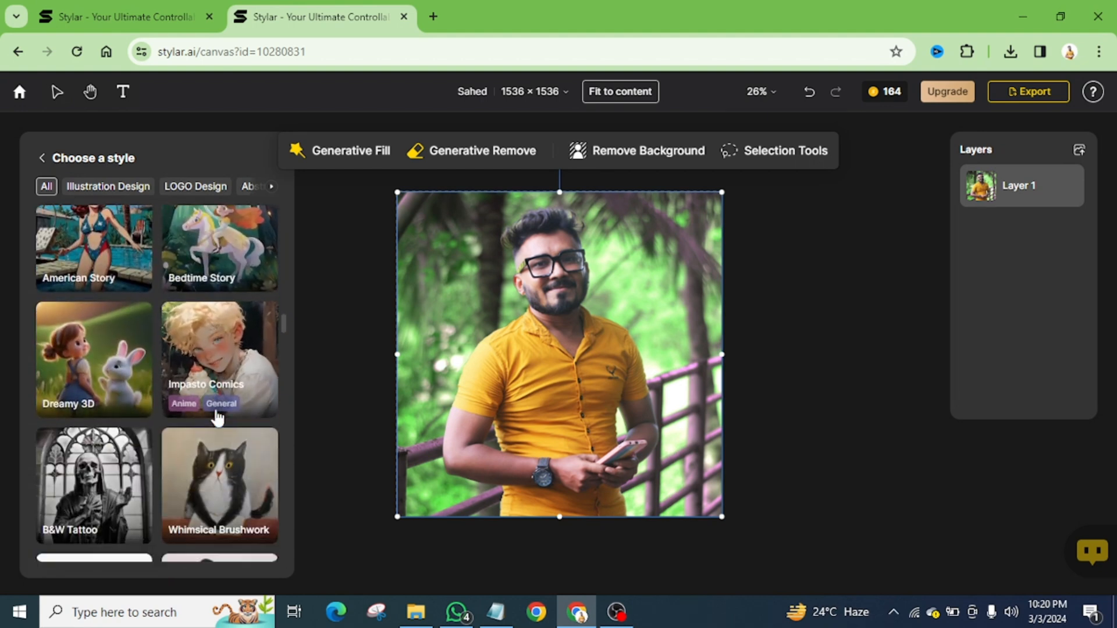
scroll(217, 415, down, 4)
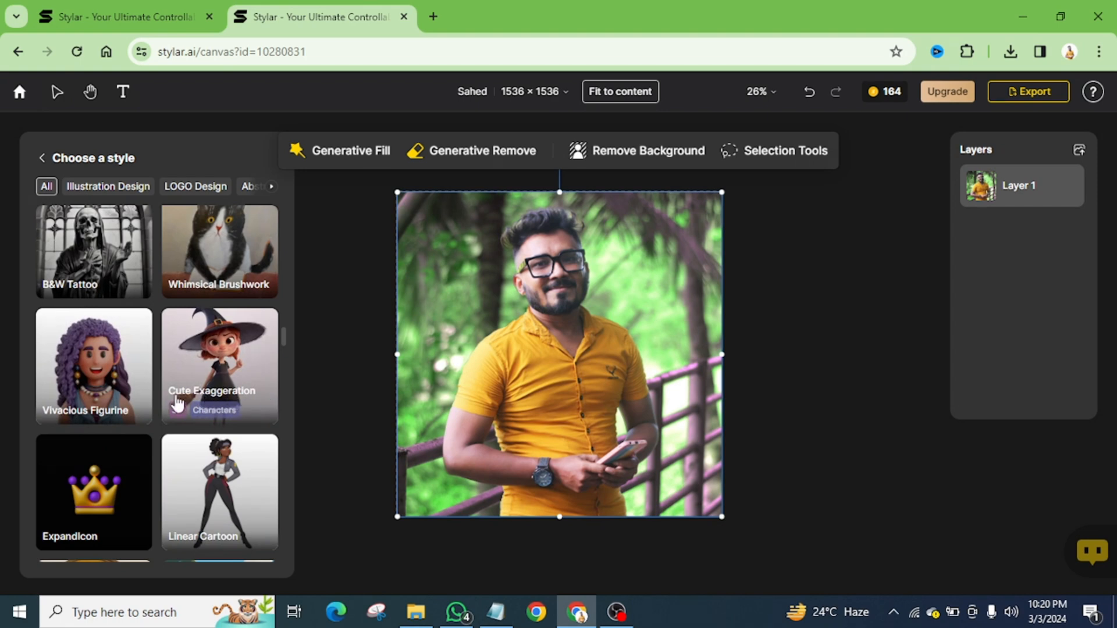
click(219, 381)
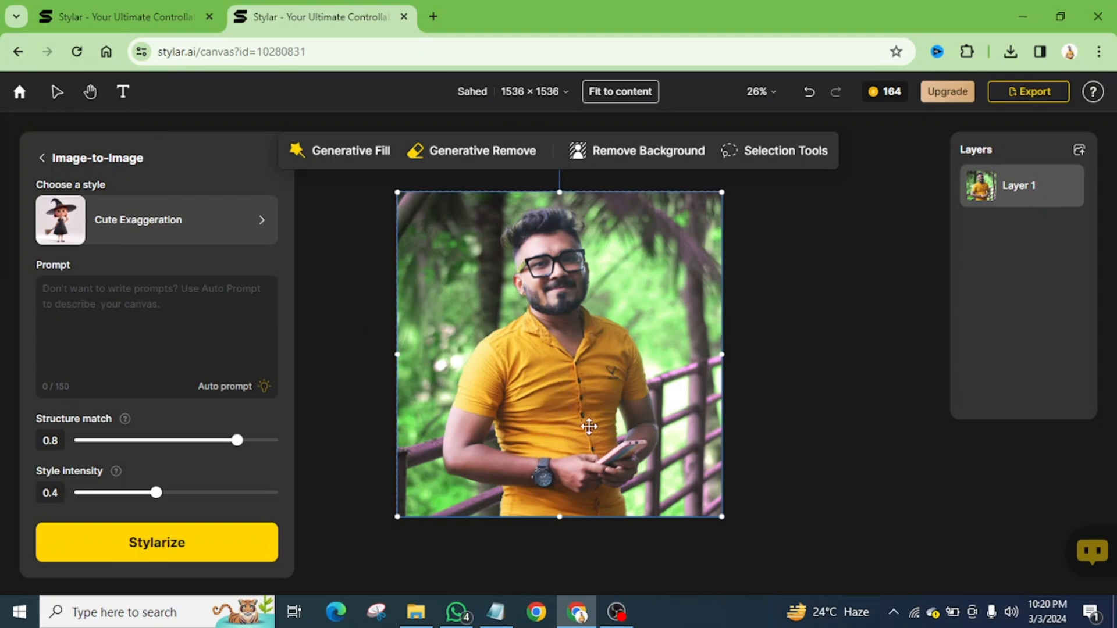
Step: Generate the prompt text describing the portrait with Auto prompt, and review the full wording
click(63, 296)
click(226, 388)
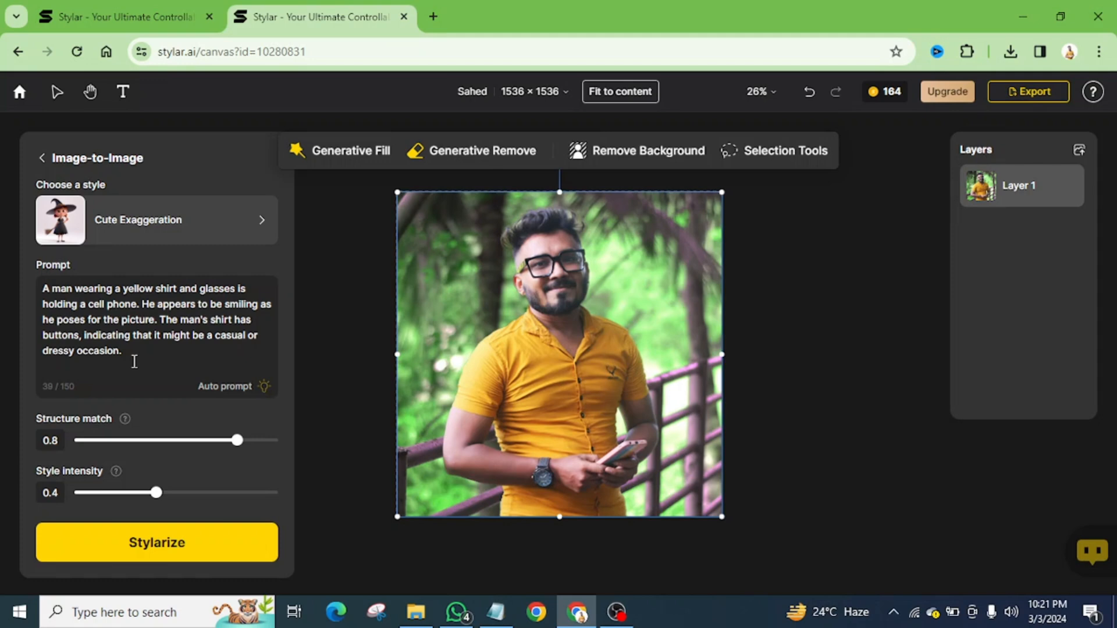
drag(138, 349, 45, 289)
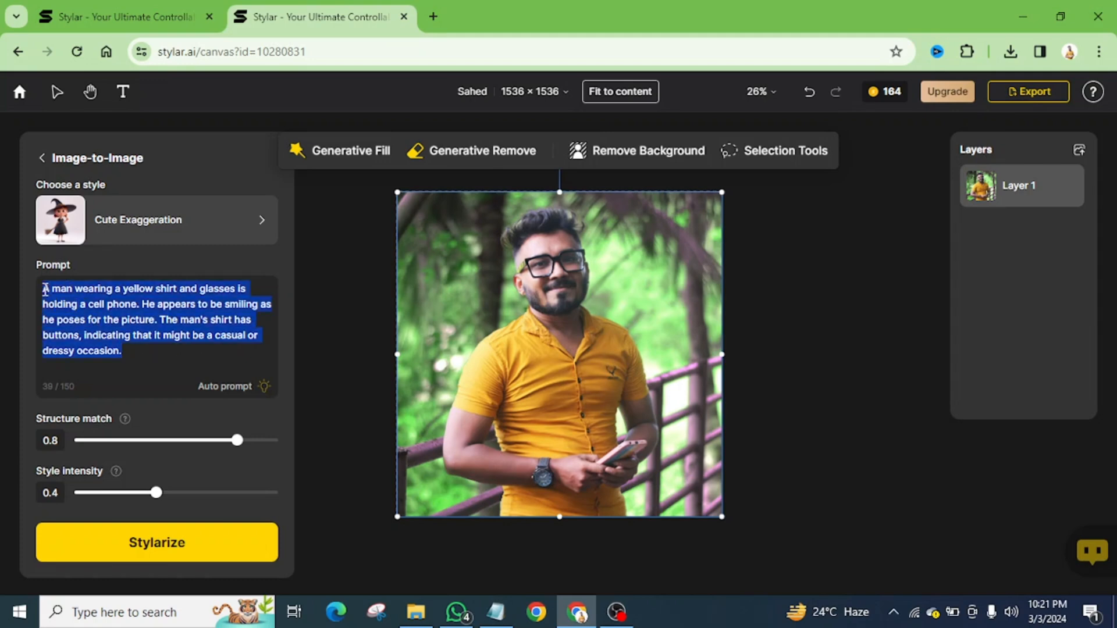
click(147, 347)
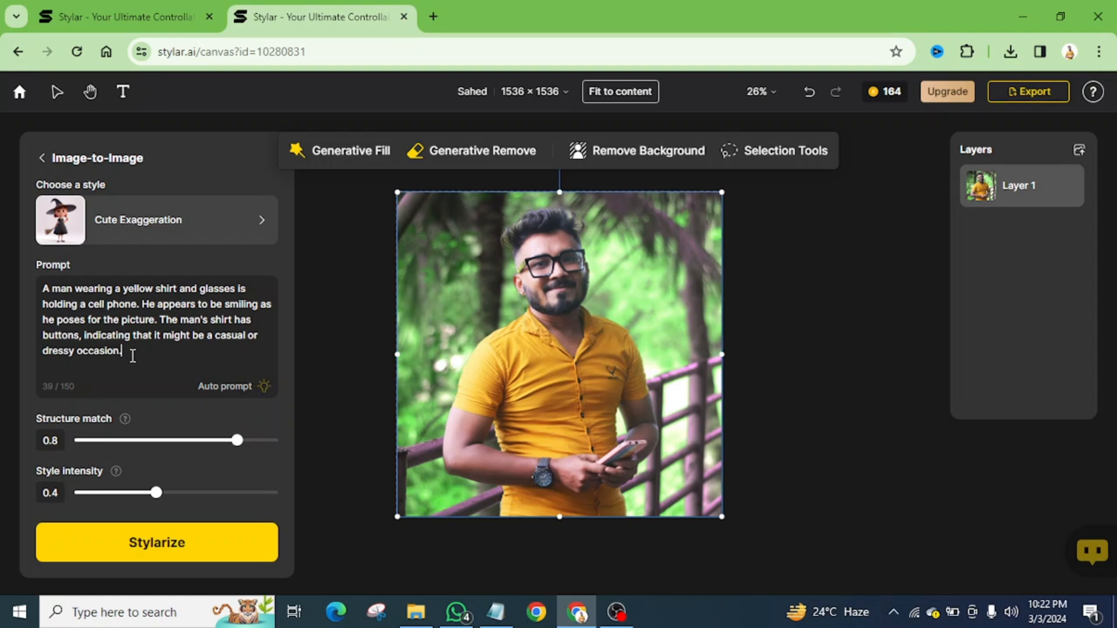
Step: Set the style intensity to 0.7 with structure match at 0.8, and stylize the portrait
mouse_move(127, 427)
mouse_move(239, 441)
mouse_down()
mouse_move(129, 451)
mouse_move(245, 456)
mouse_up()
mouse_move(116, 477)
drag(156, 493, 206, 500)
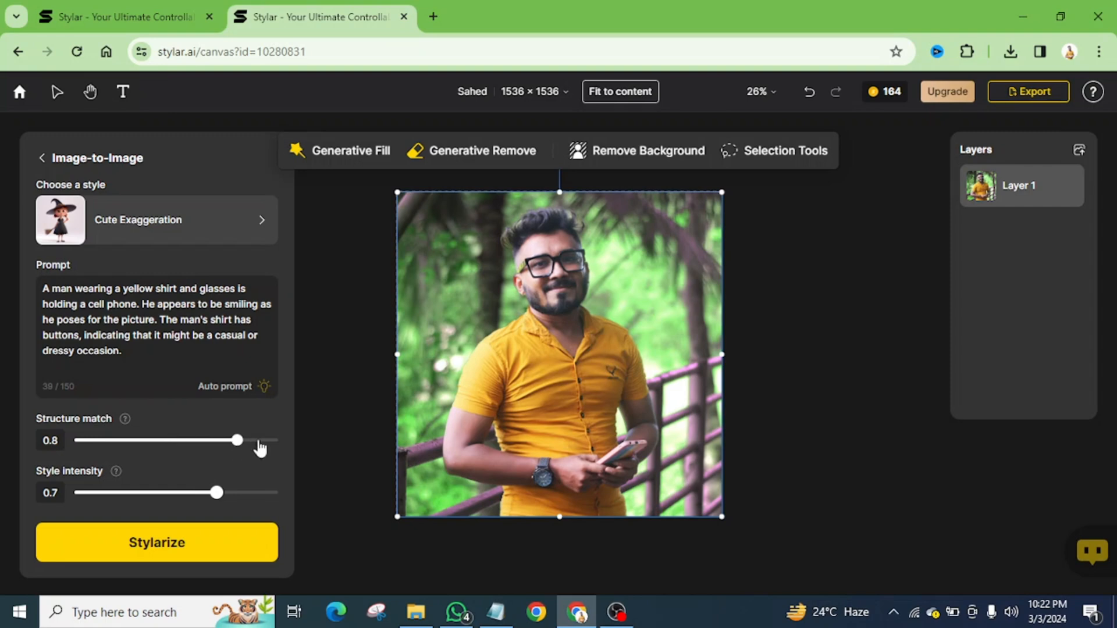
click(170, 548)
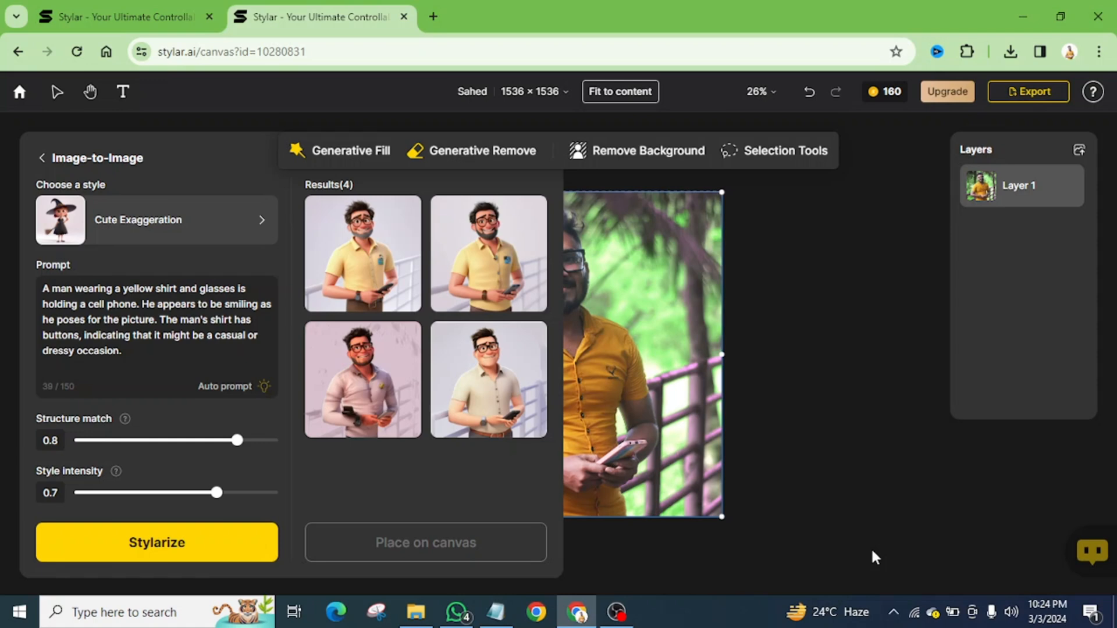
Step: Preview each of the four generated cartoon portraits at large size to compare the face, beard and shirt
mouse_move(356, 242)
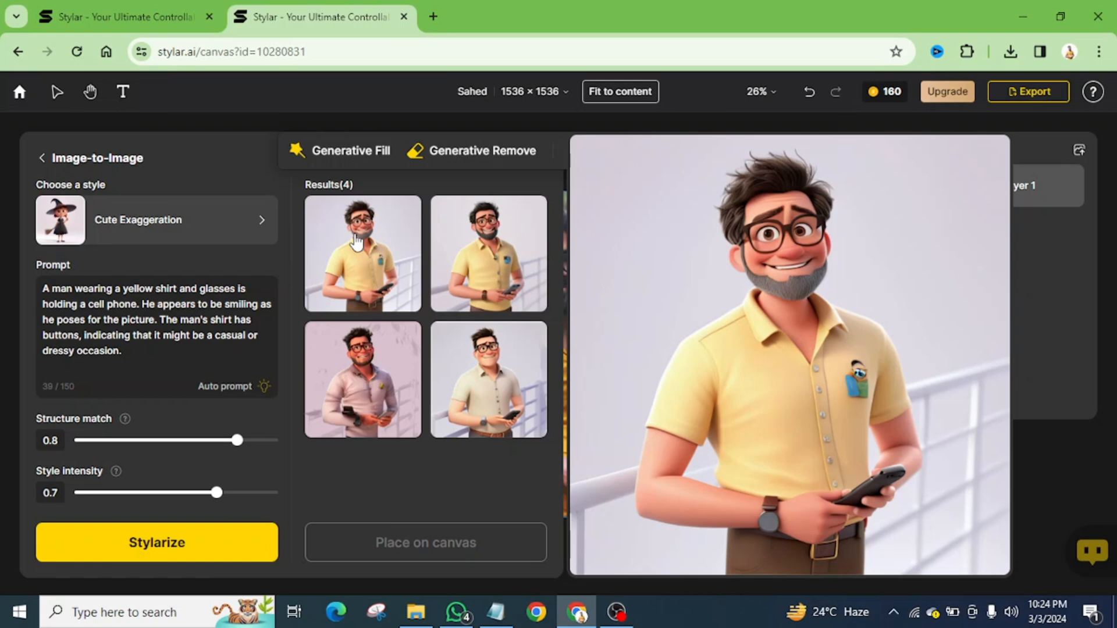
mouse_move(505, 244)
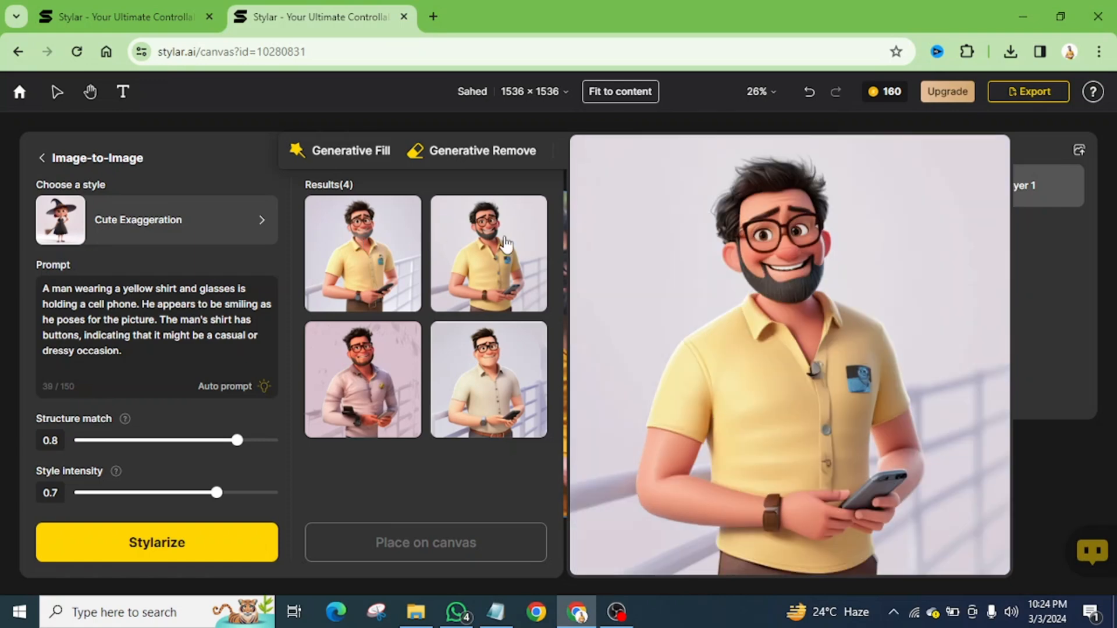
mouse_move(376, 384)
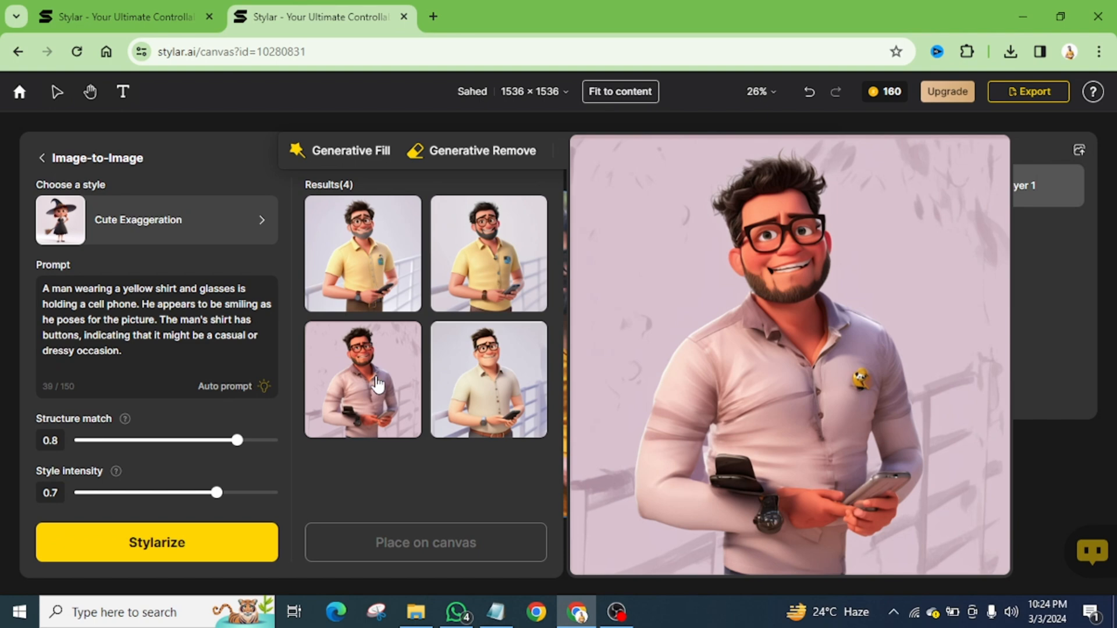
mouse_move(499, 389)
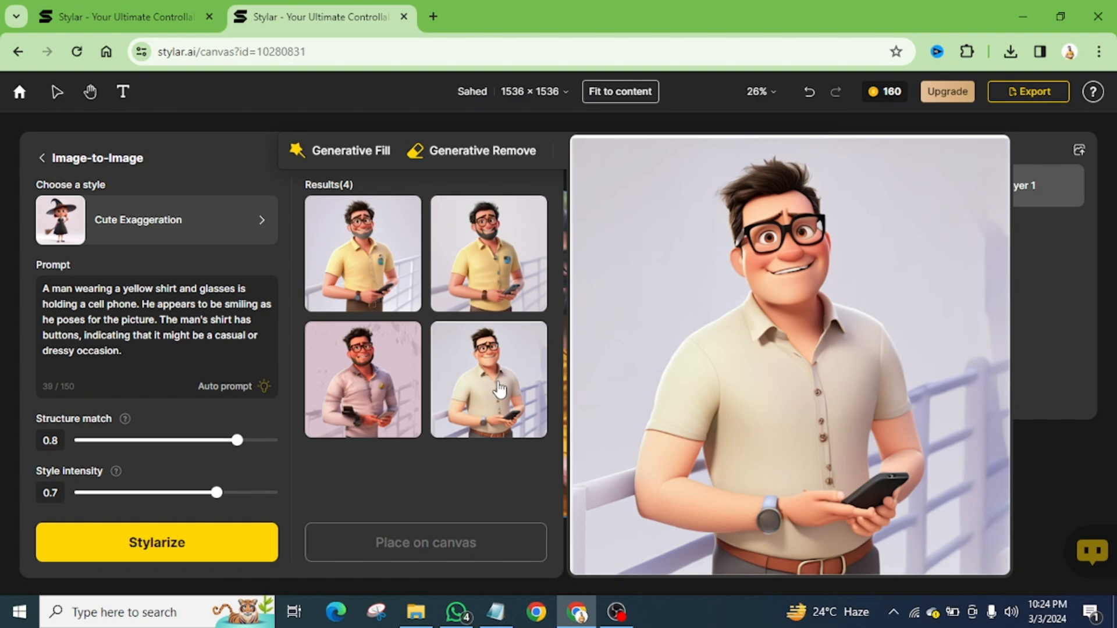
click(503, 264)
click(510, 370)
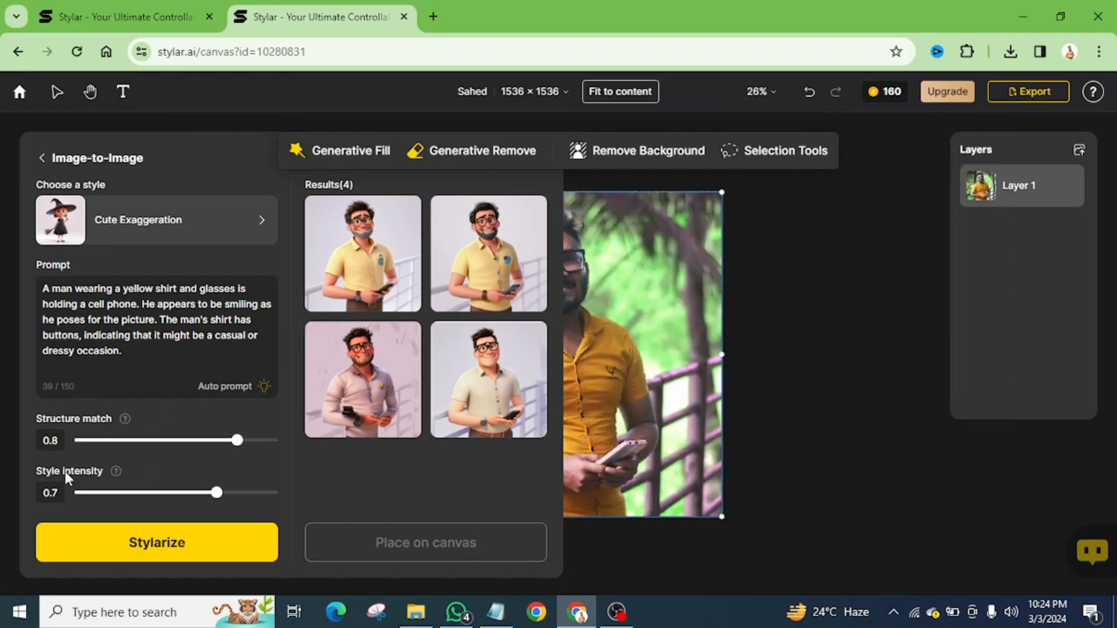
Step: Set the style intensity to 0.4 and generate another set of stylized portraits
drag(221, 495, 161, 508)
click(159, 552)
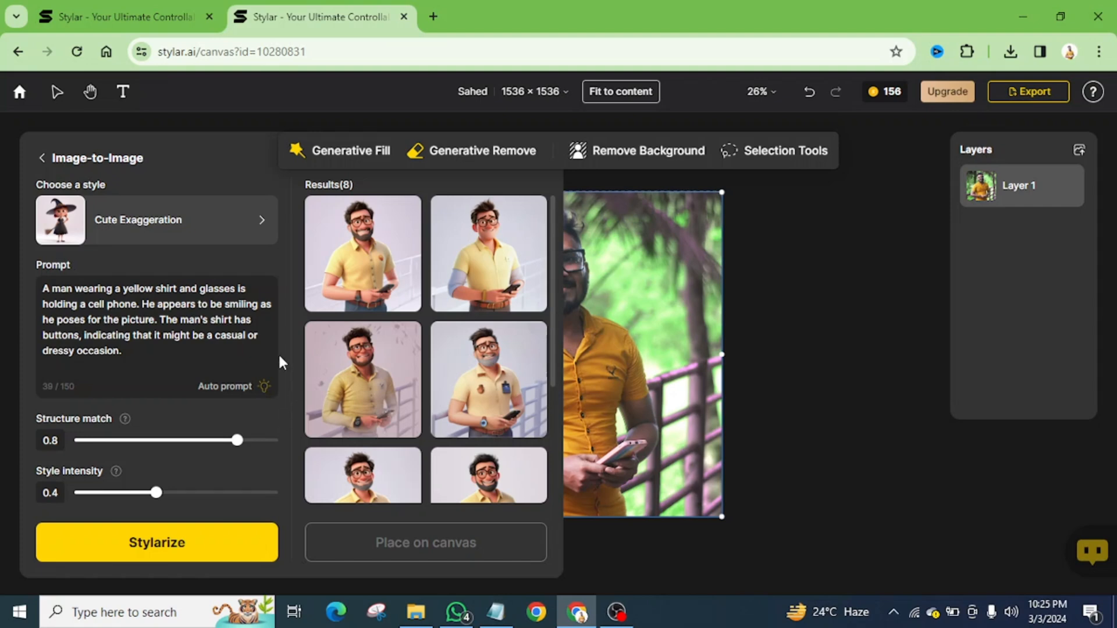
Step: Preview the new portraits, select the first four results, and place them on the canvas
mouse_move(363, 261)
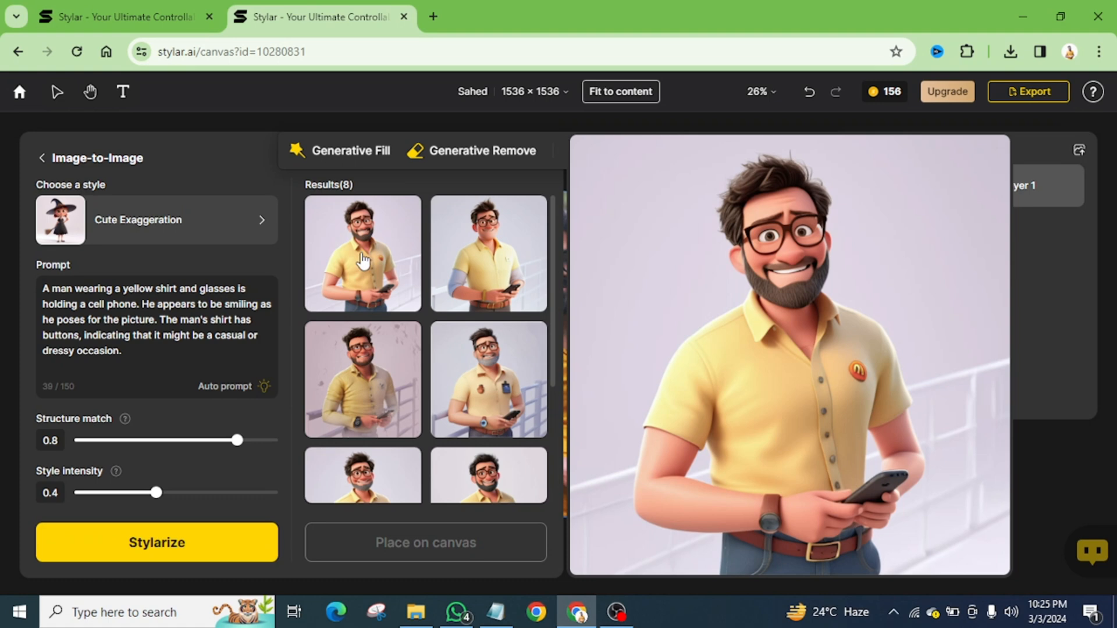
mouse_move(469, 263)
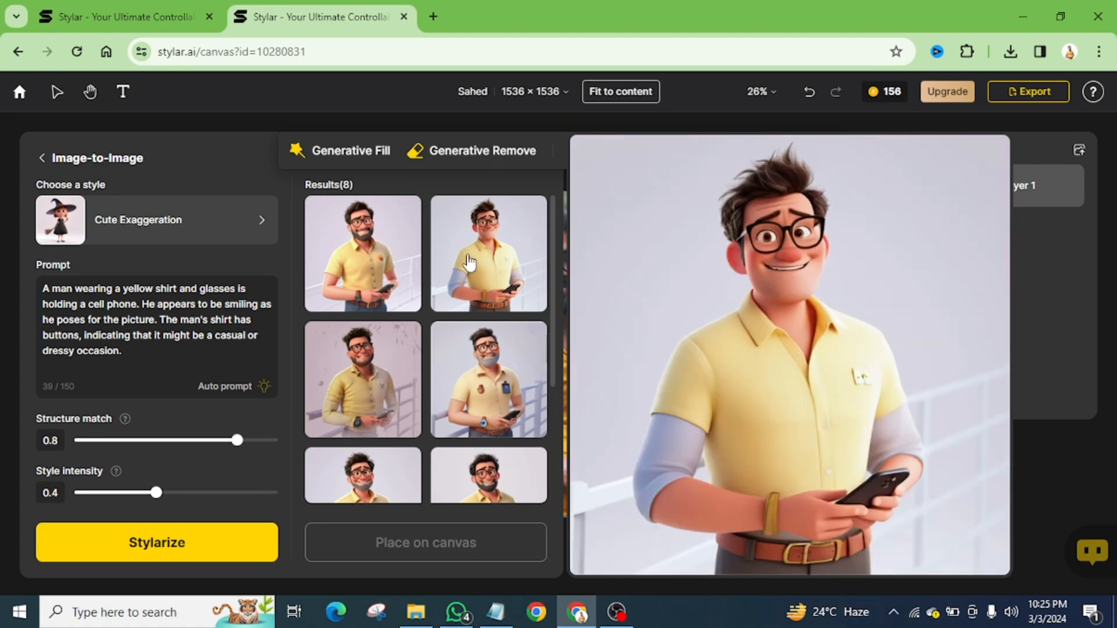
mouse_move(523, 387)
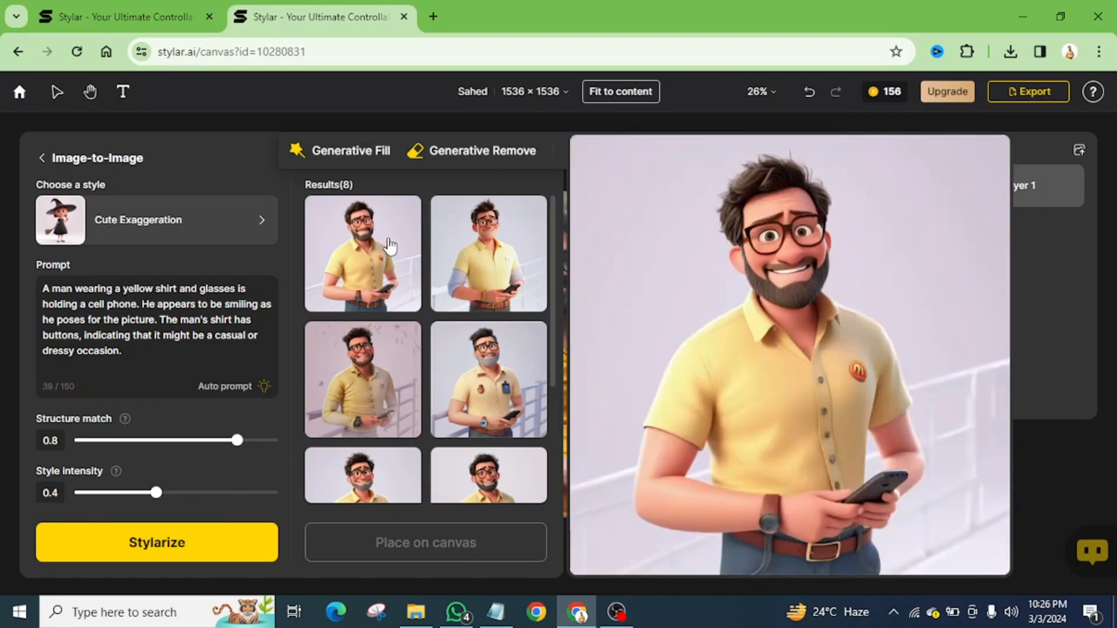
click(389, 259)
click(456, 248)
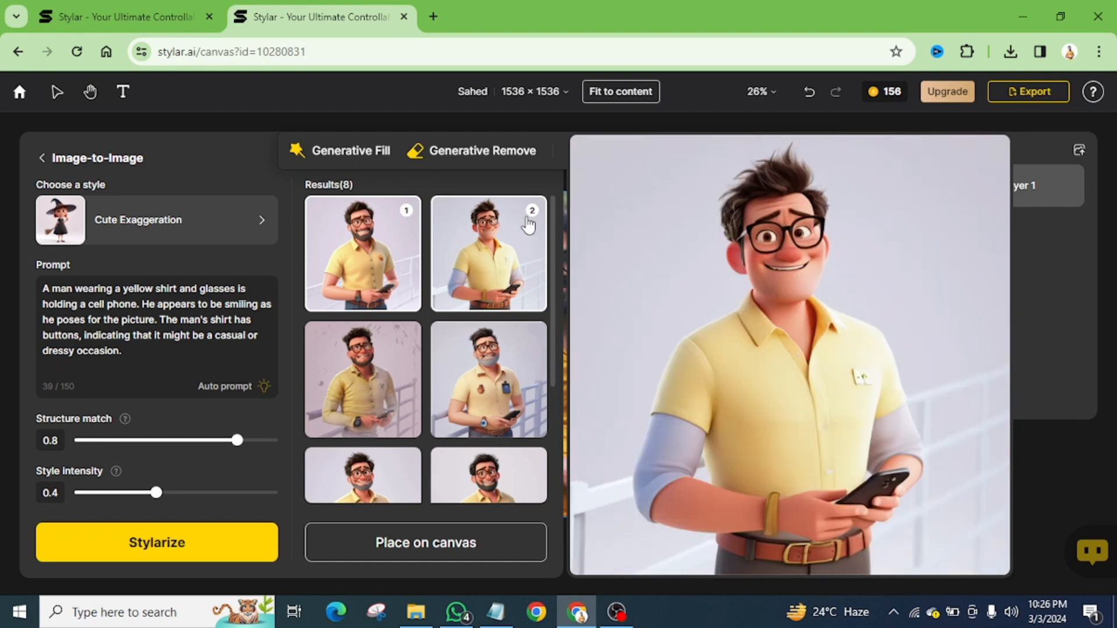
click(480, 262)
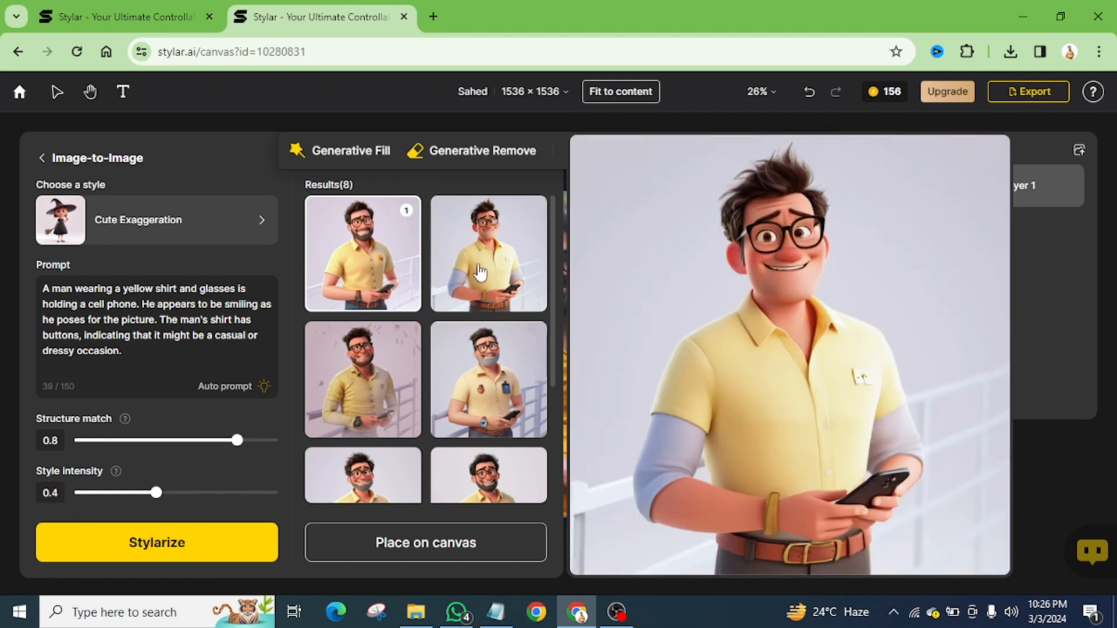
click(481, 272)
click(486, 271)
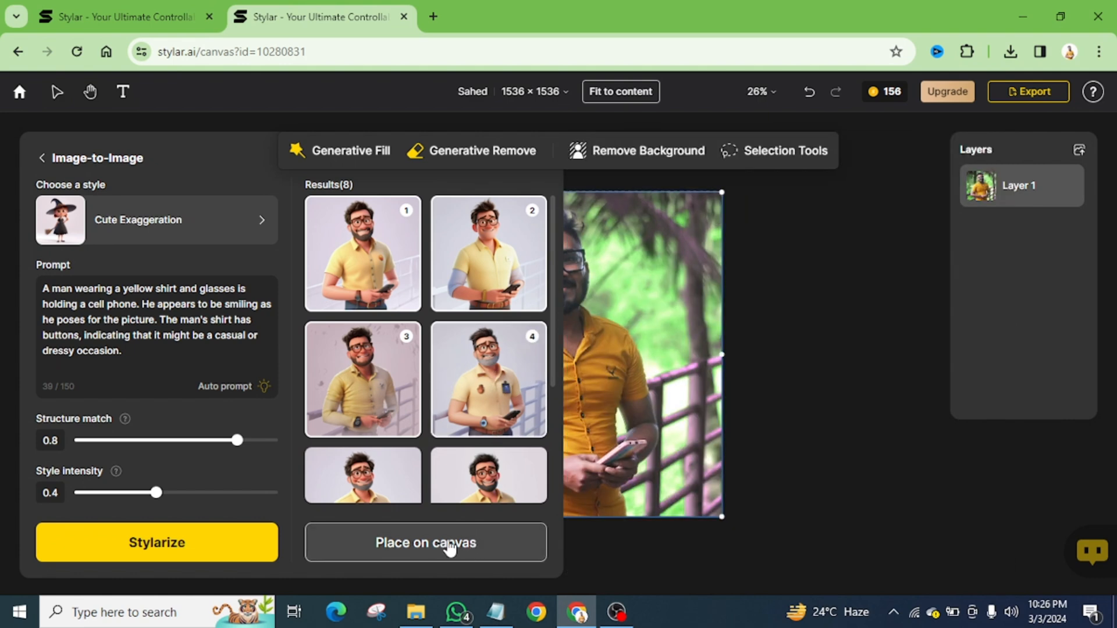
click(449, 542)
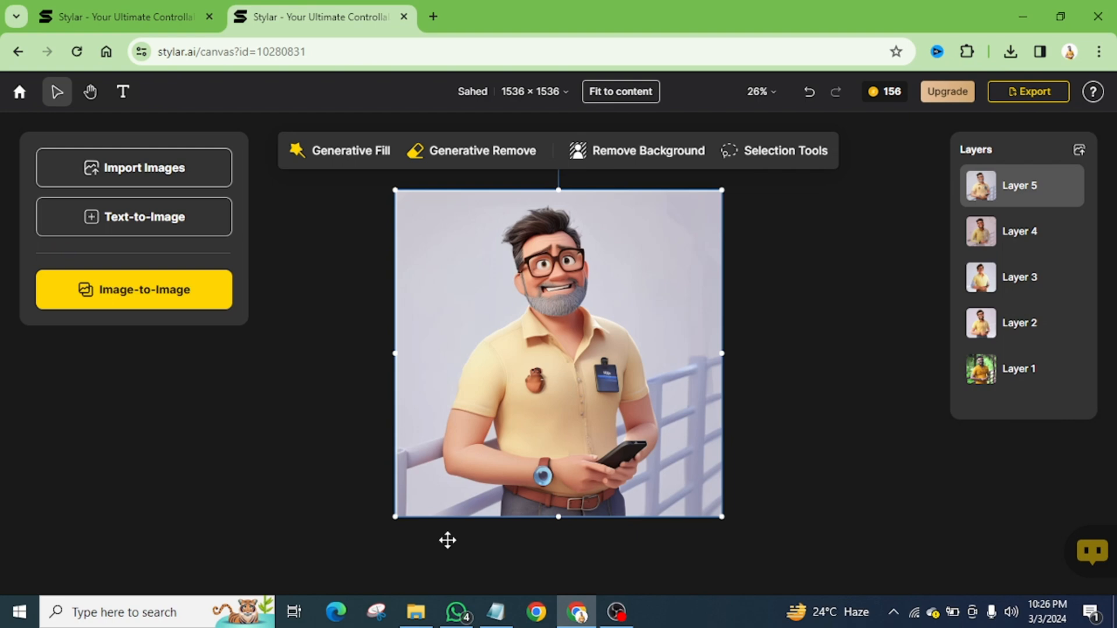
Step: Move Layer 4 above Layer 5, move Layer 2 to the top of the layer stack, and keep Layer 2 selected
click(1026, 335)
click(1023, 293)
click(1022, 235)
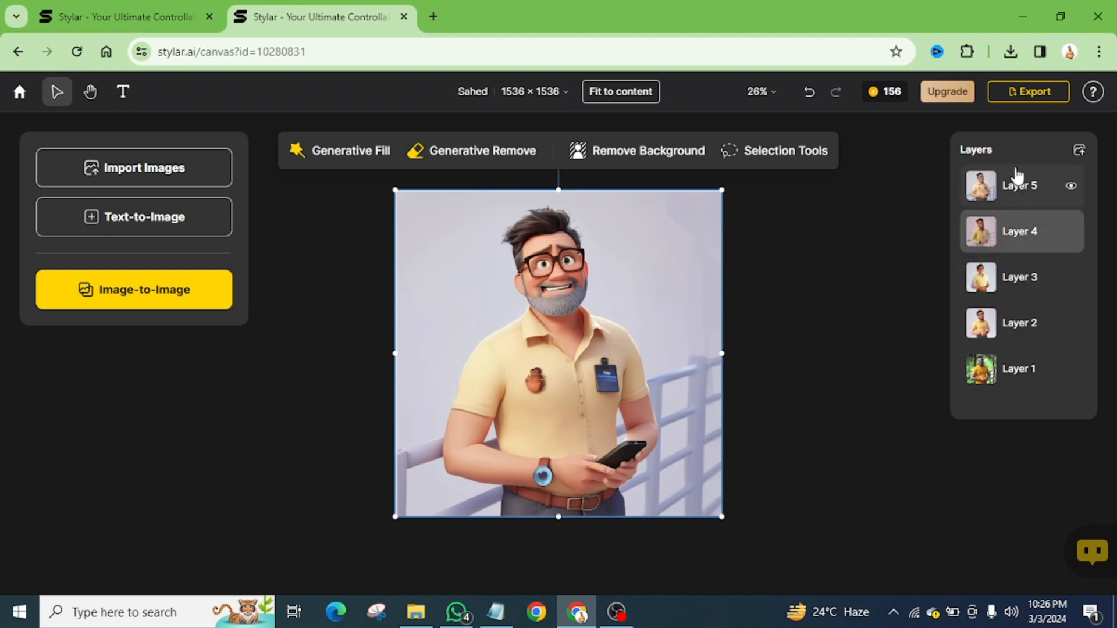
drag(1017, 237, 1016, 185)
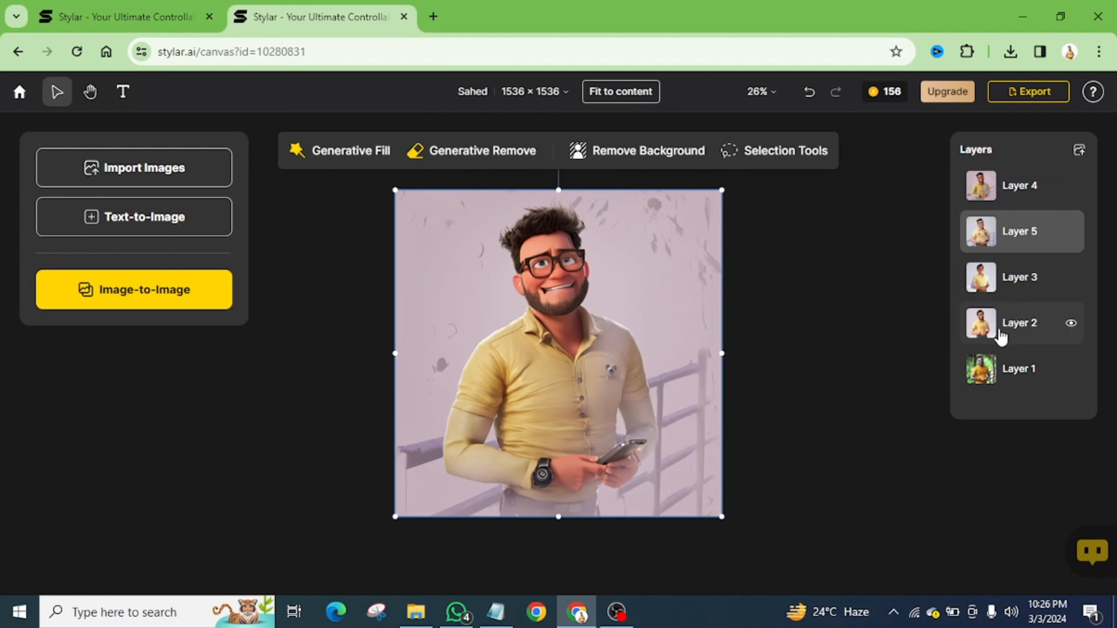
drag(1000, 336, 1012, 186)
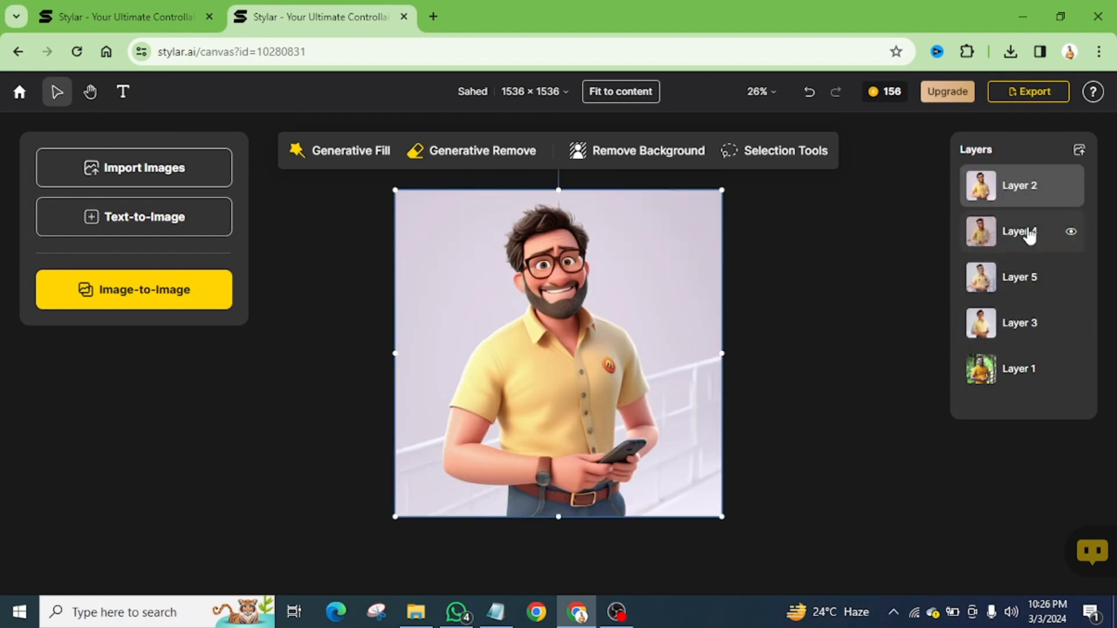
right_click(1027, 233)
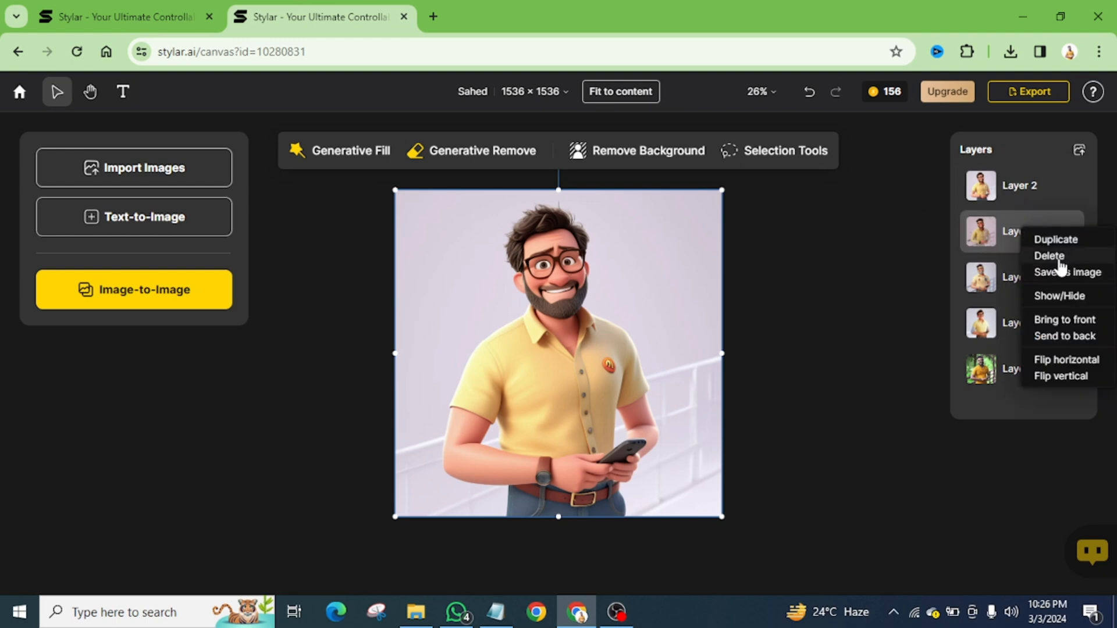
click(1000, 247)
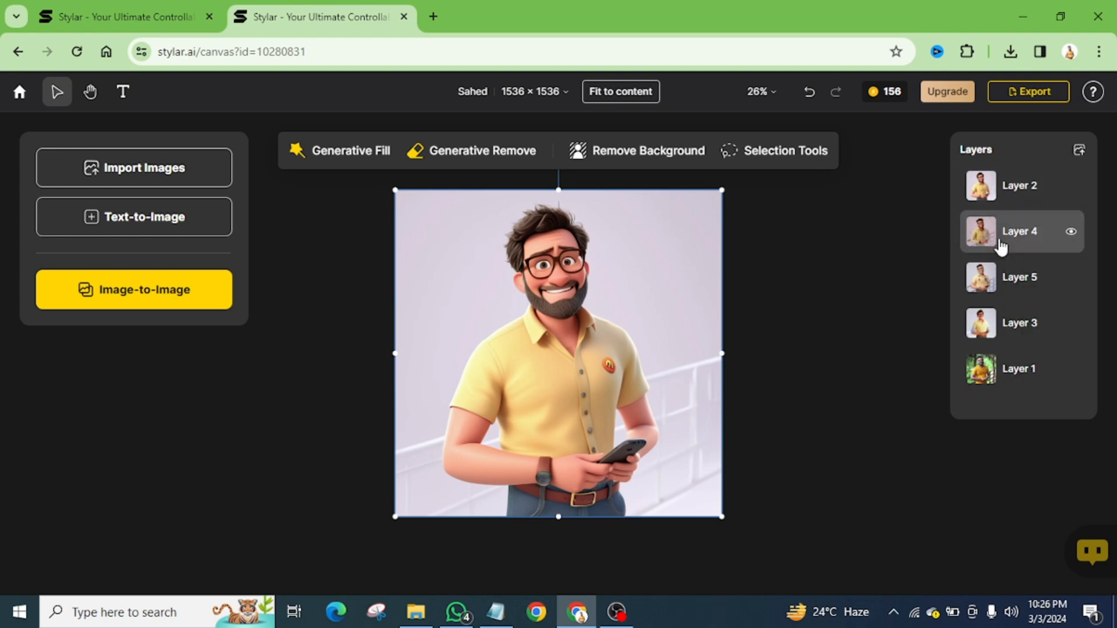
click(1017, 191)
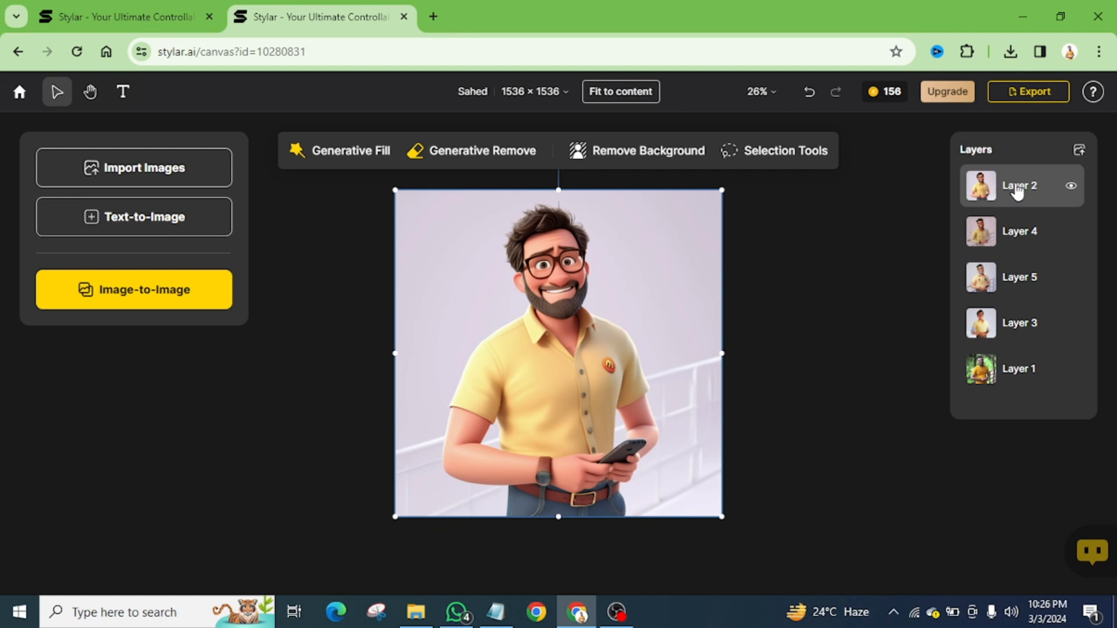
Step: Configure the image export as PNG with 2x upscaling
click(1029, 97)
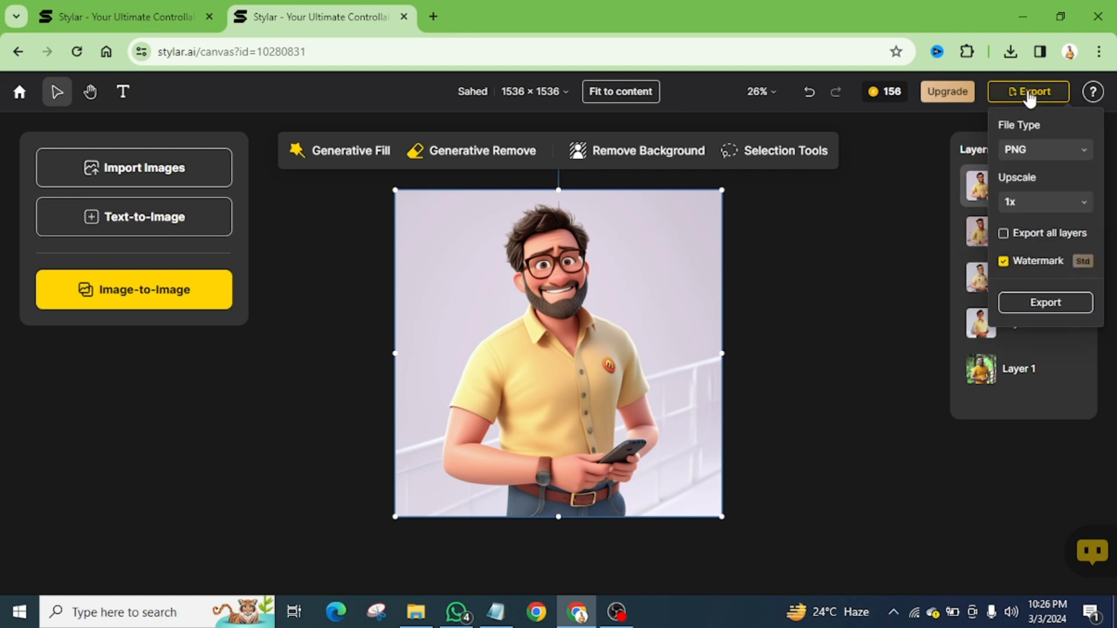
click(1066, 153)
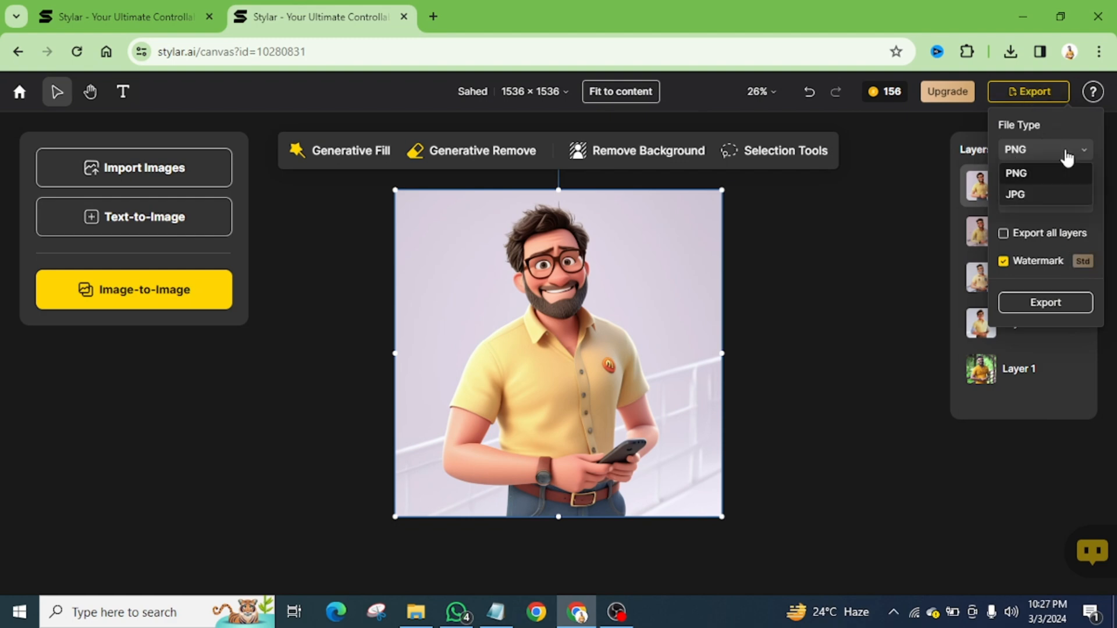
click(1019, 174)
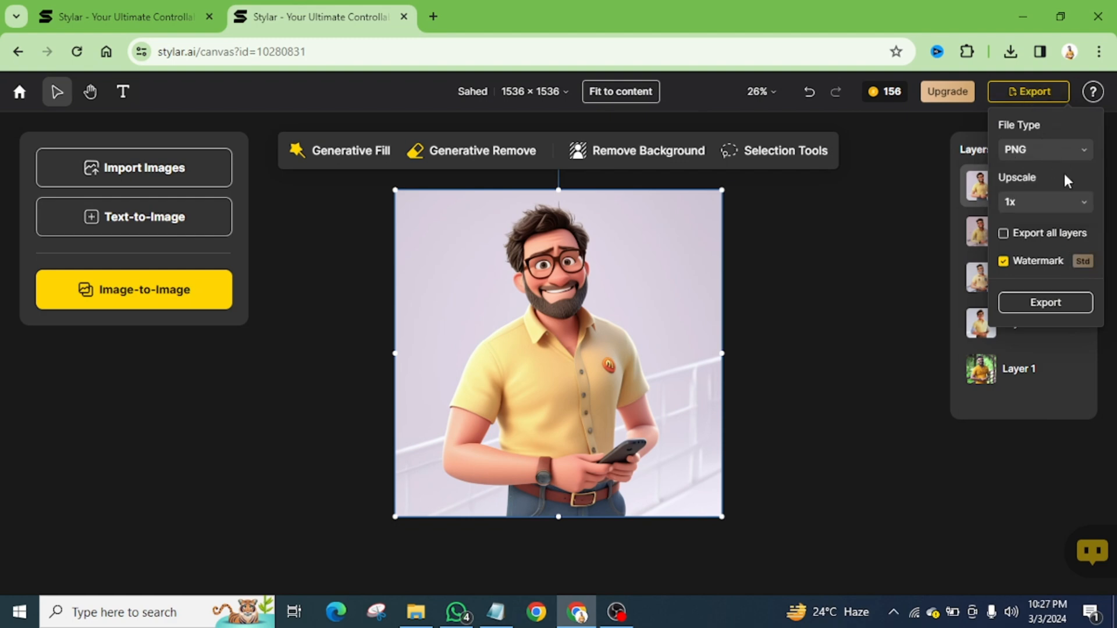
click(1054, 202)
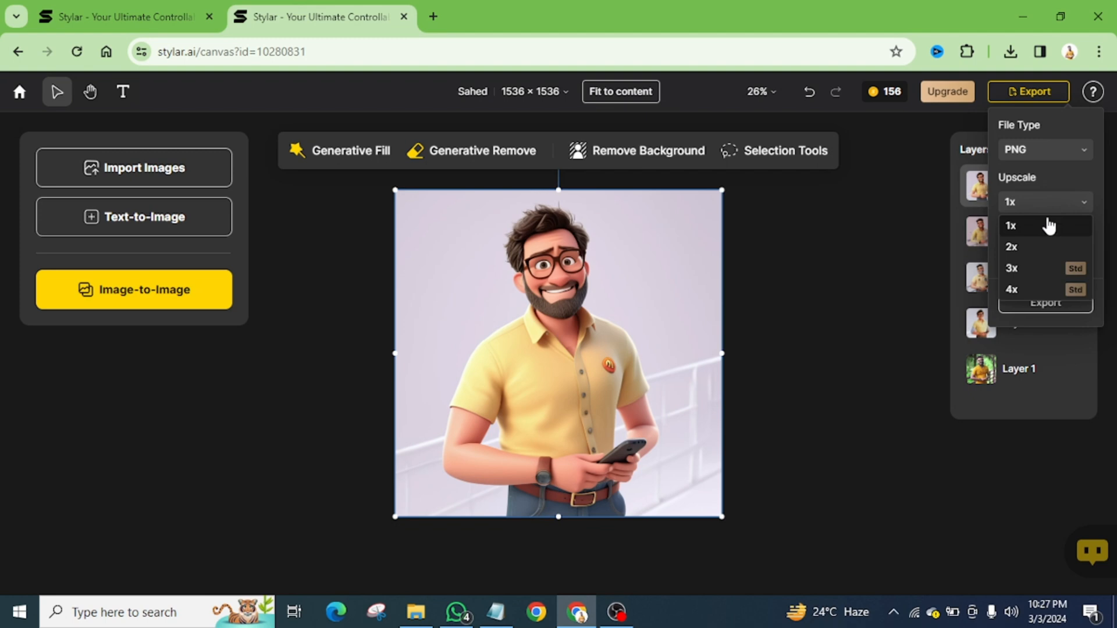
click(1019, 247)
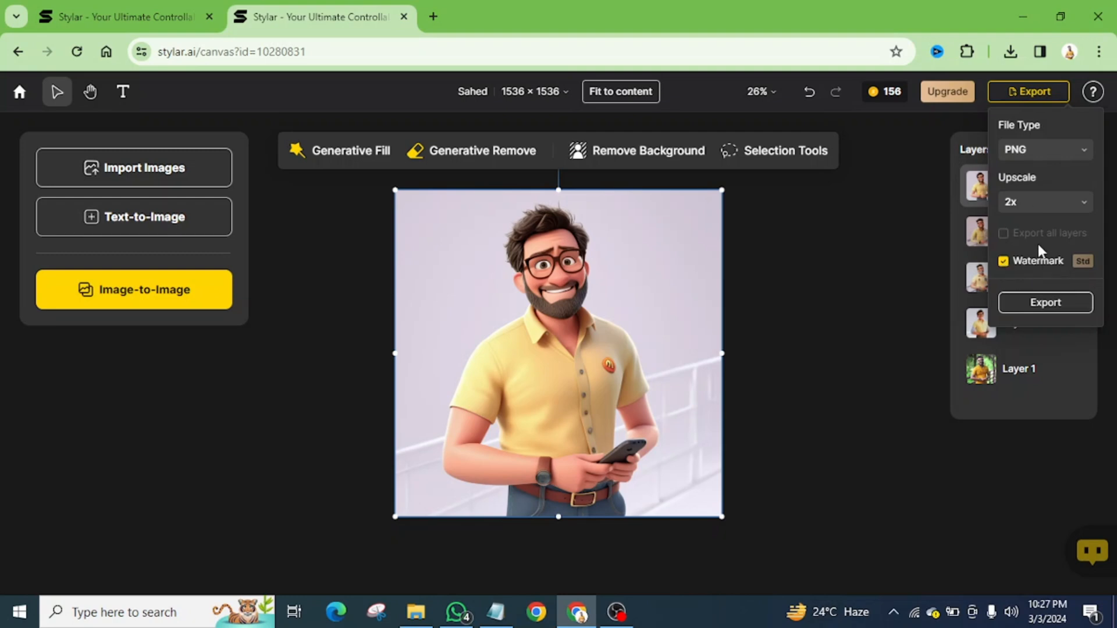
Step: Export the cartoon image and save it to the Downloads folder under the suggested file name
click(1046, 304)
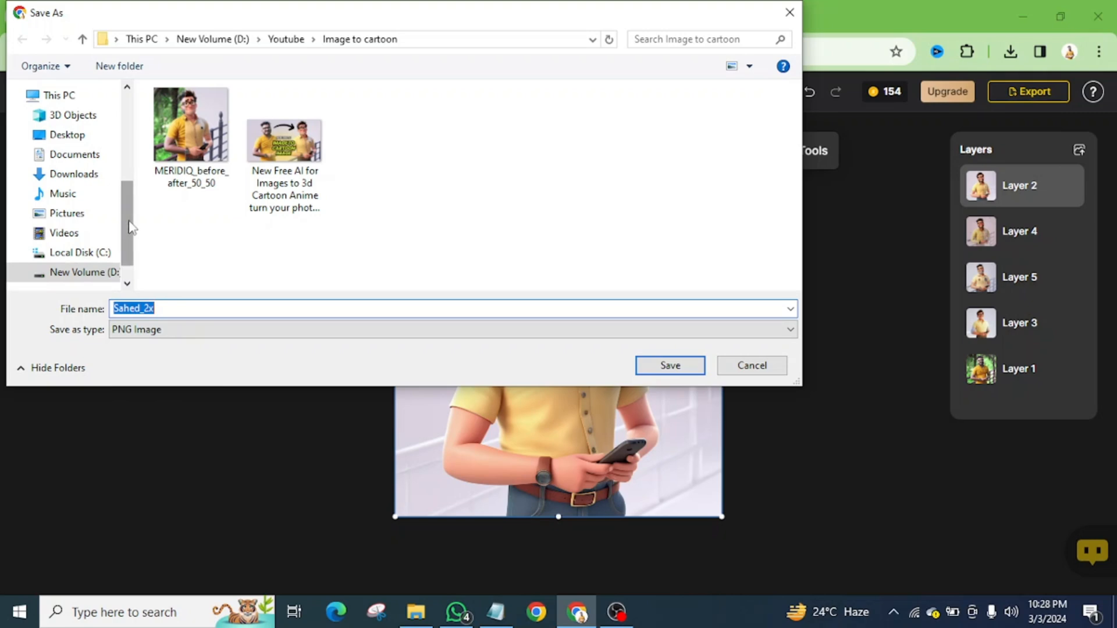
scroll(131, 227, up, 5)
click(73, 141)
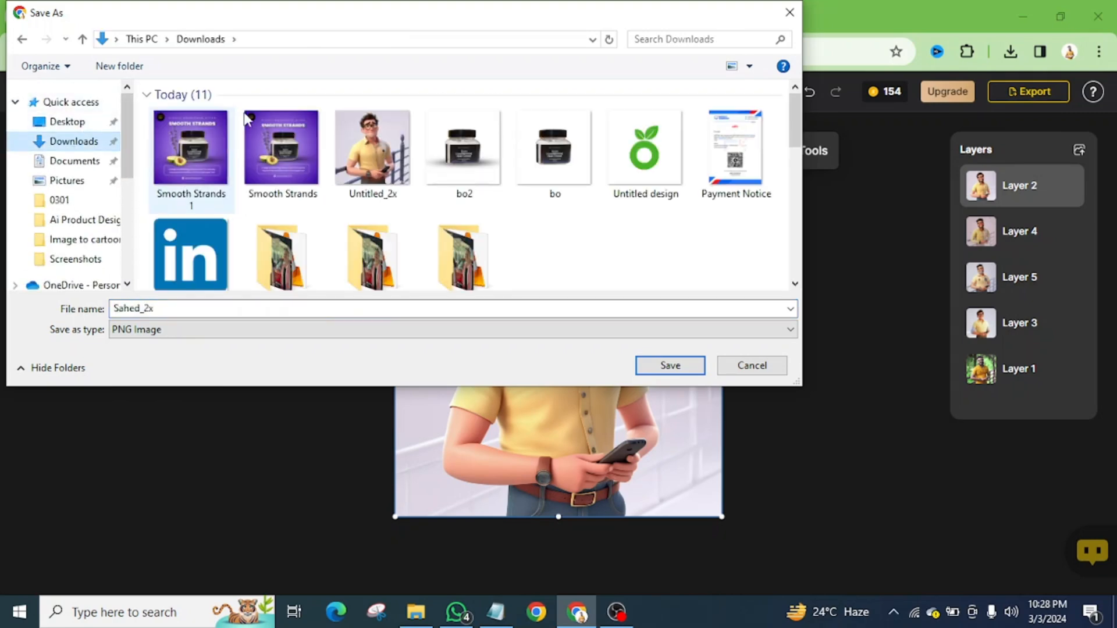
click(670, 367)
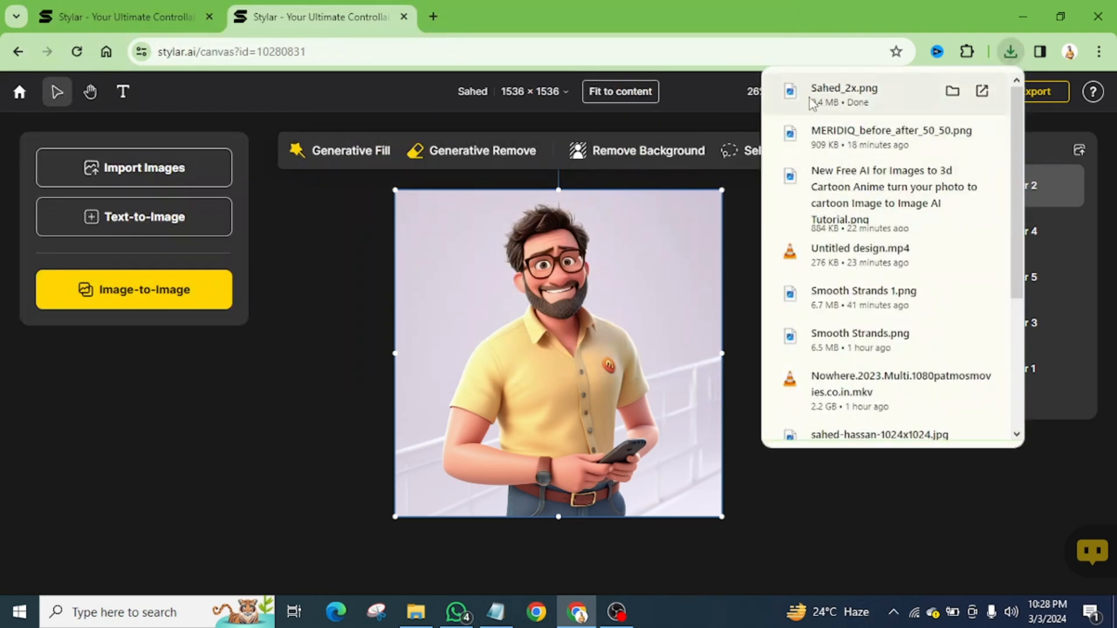
Step: Open the downloaded PNG in the image viewer and examine the hair, face and shirt details up close
click(841, 104)
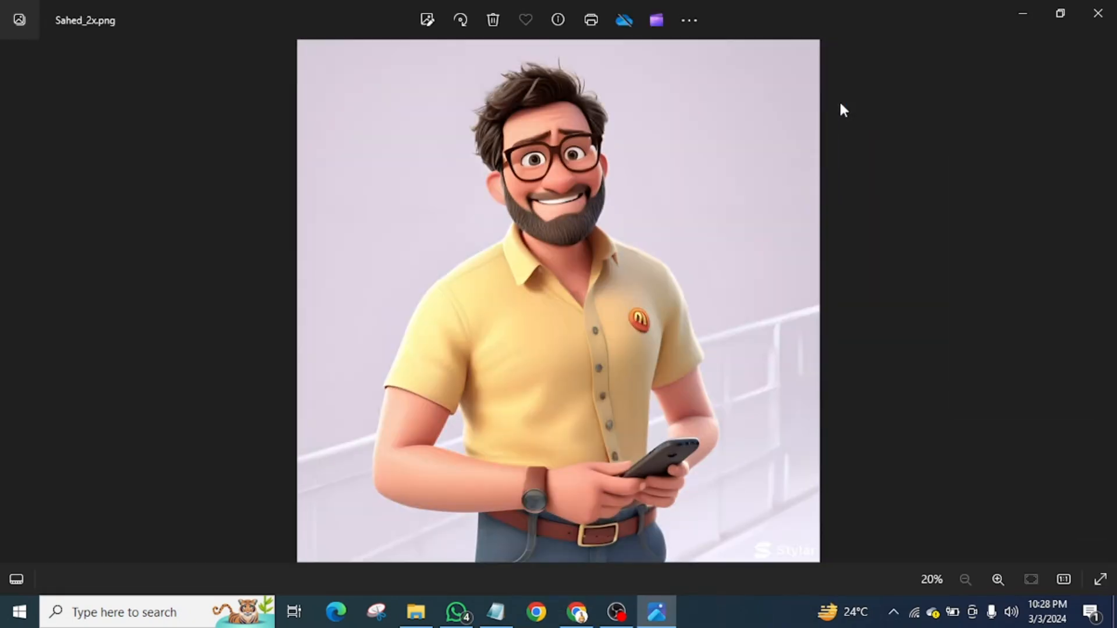
scroll(542, 99, up, 3)
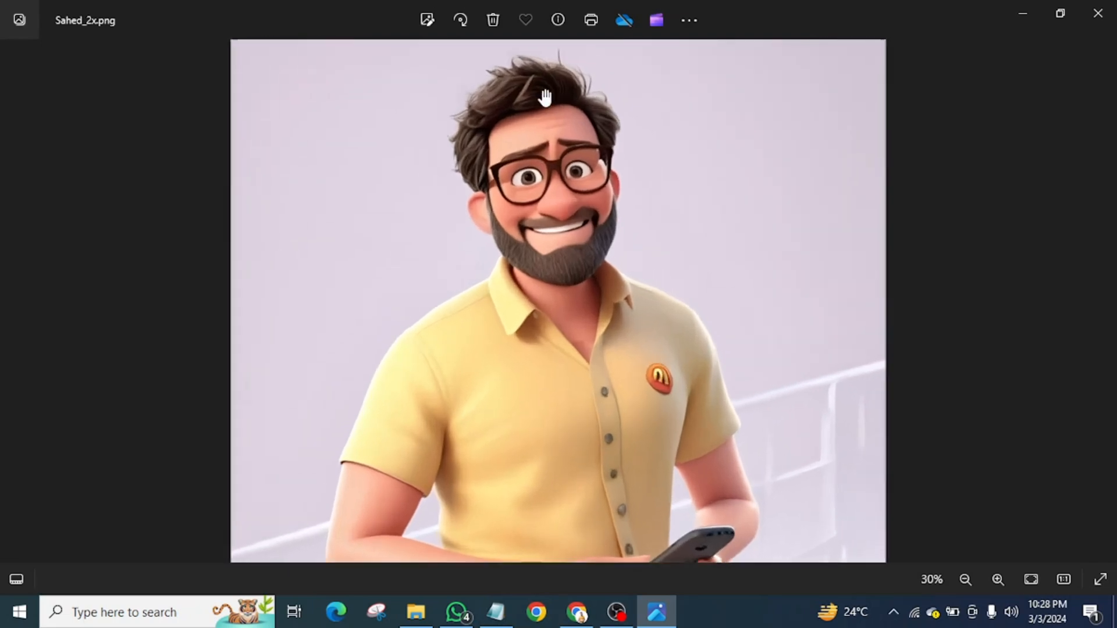
scroll(542, 88, up, 4)
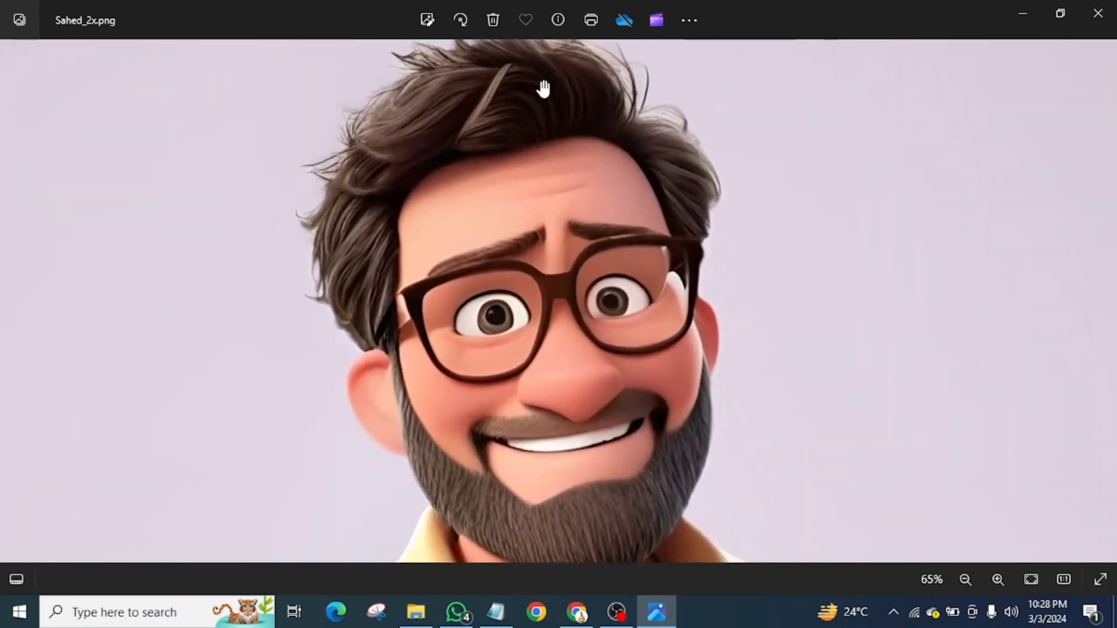
drag(529, 87, 553, 224)
scroll(531, 128, up, 1)
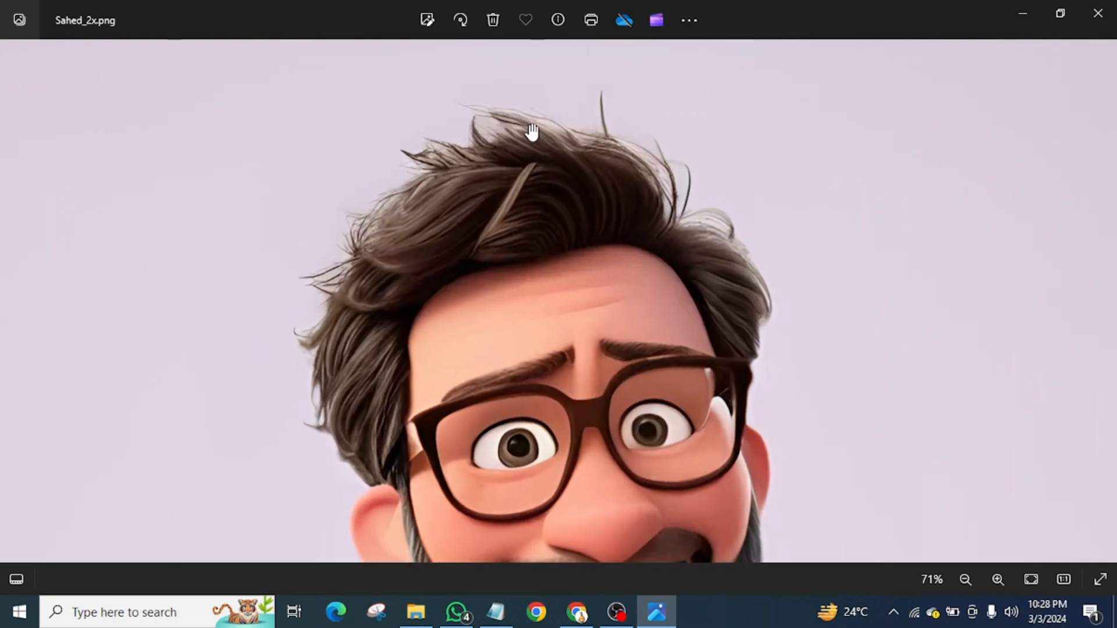
drag(585, 453, 565, 192)
drag(604, 319, 585, 156)
scroll(559, 192, down, 4)
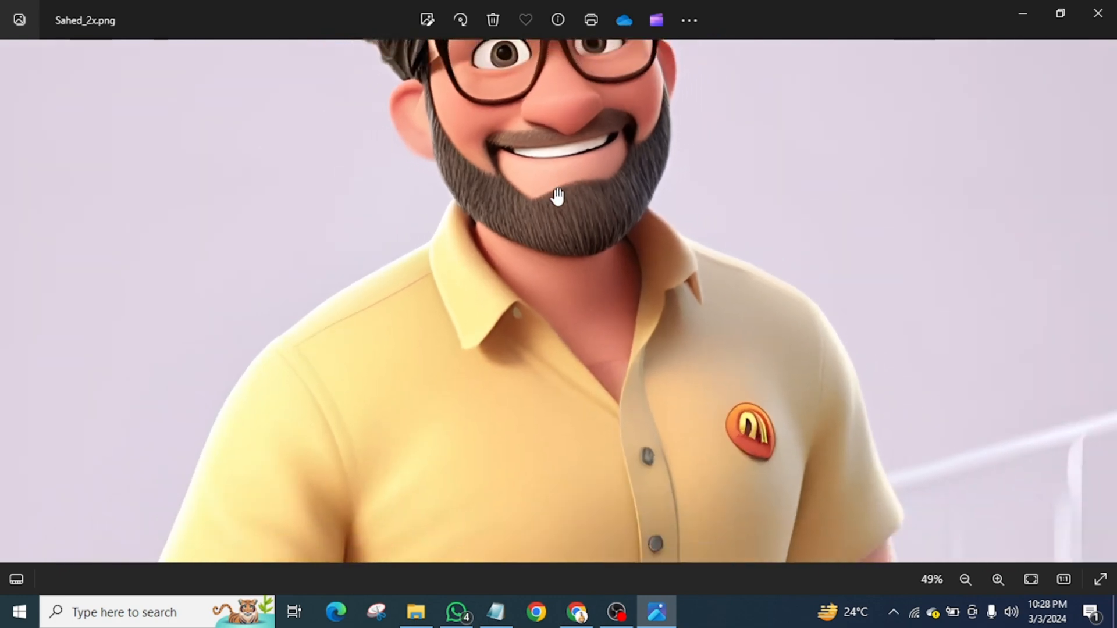
scroll(558, 196, down, 1)
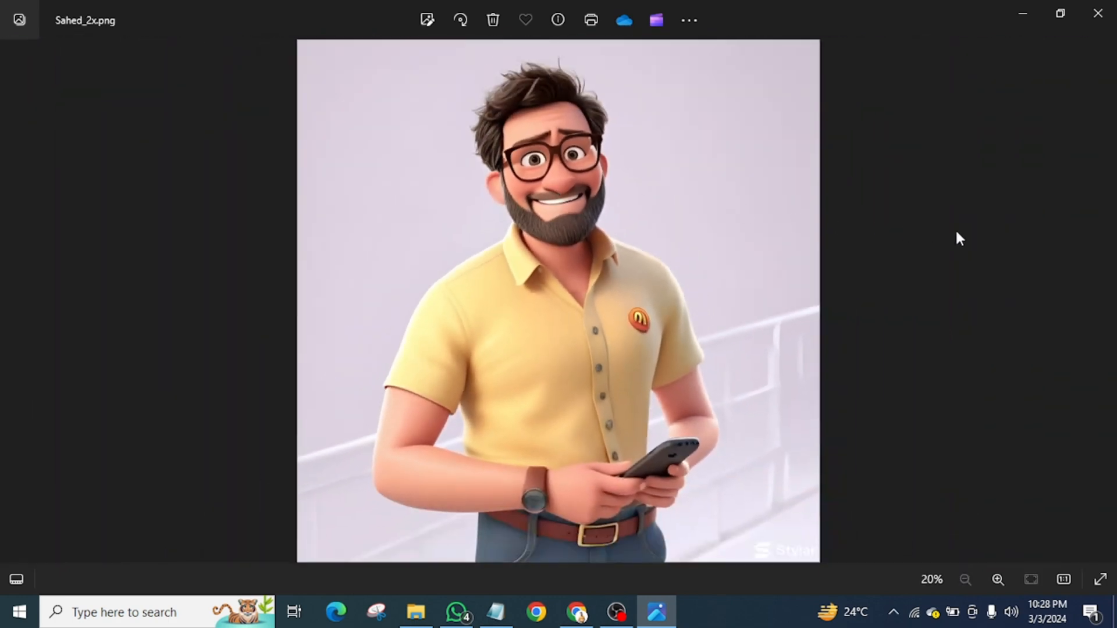